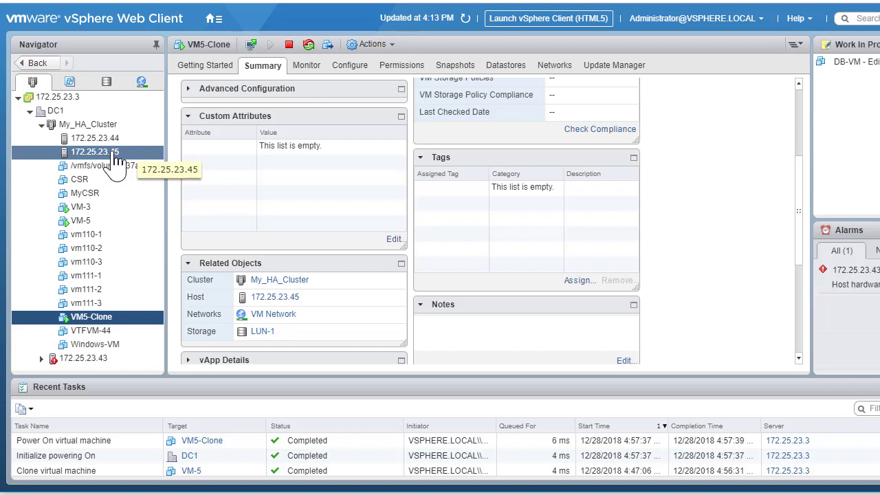
Step: Review the virtual machines on hosts 172.25.23.44 and 172.25.23.45, sorting the second host's list by state
click(117, 141)
click(440, 67)
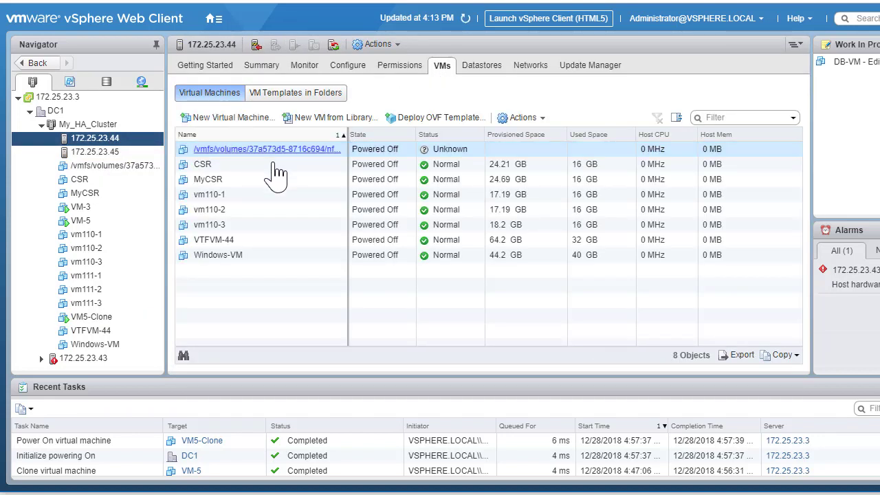
click(114, 153)
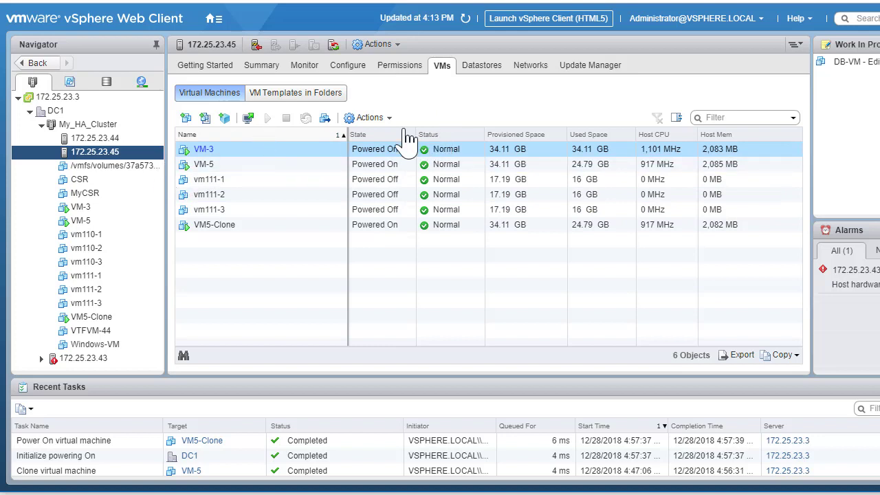
click(374, 136)
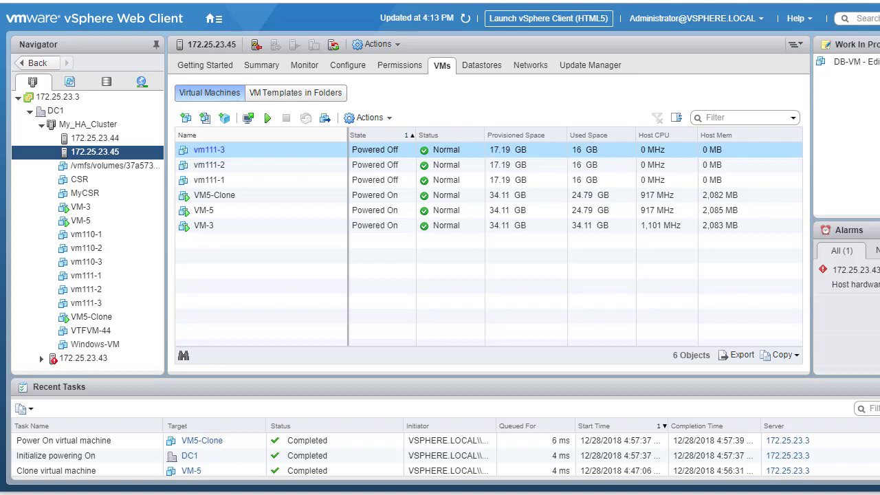
Step: Open the settings of My_HA_Cluster and check its vSphere Availability and vSphere DRS configuration
click(98, 128)
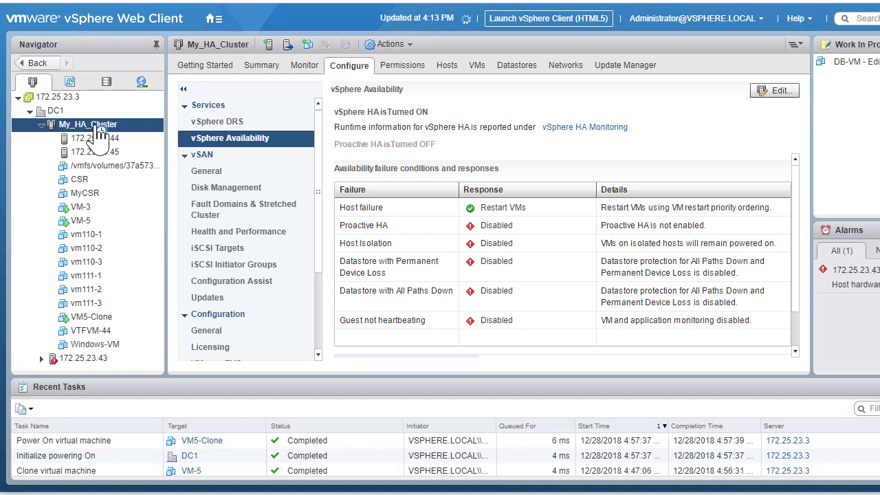
right_click(100, 130)
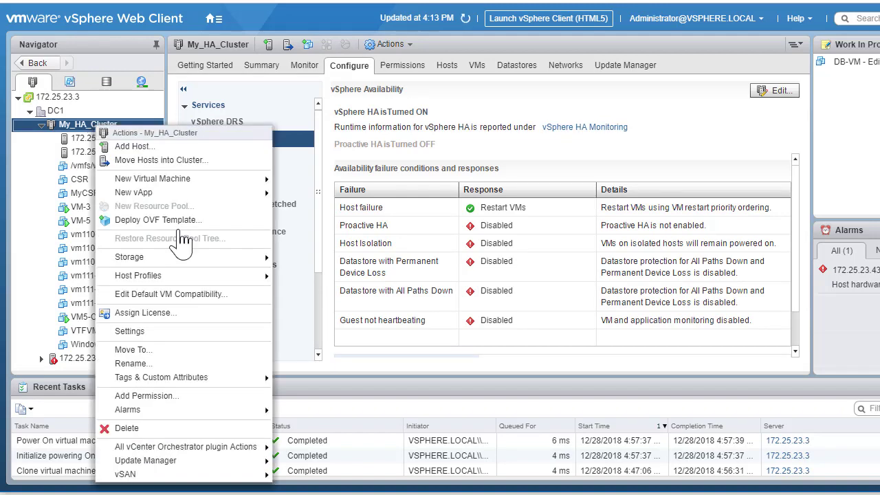
click(139, 332)
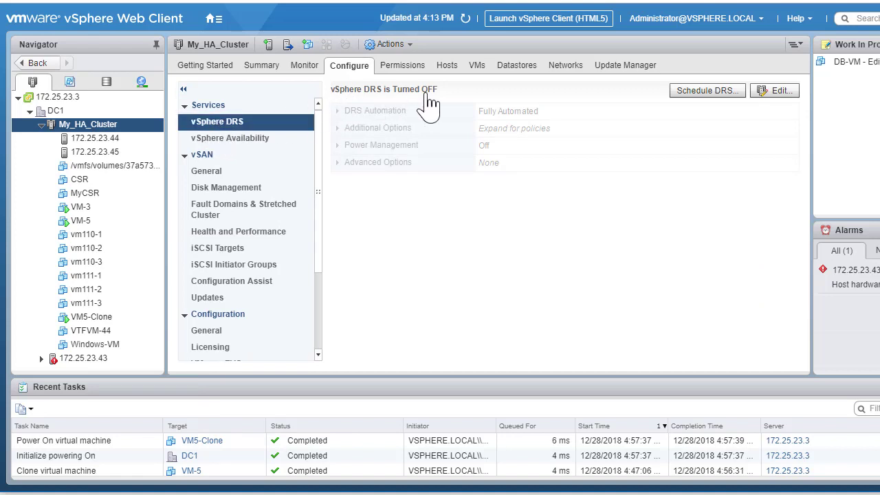
click(251, 140)
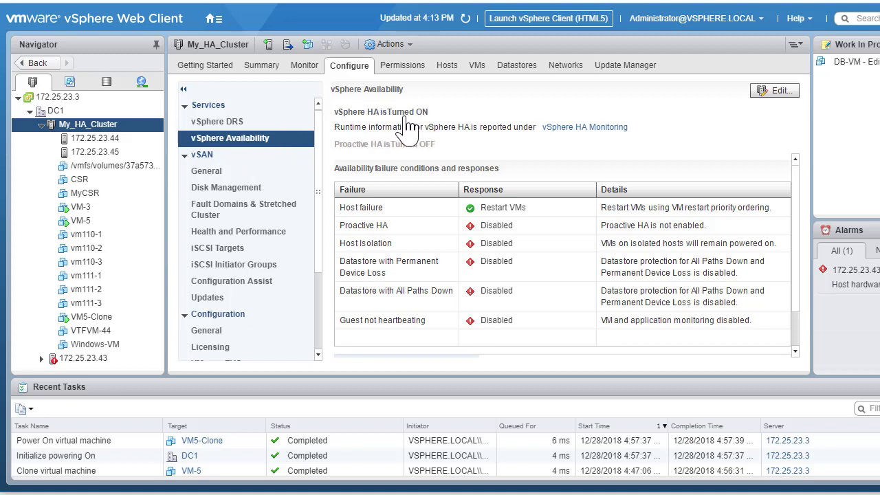
click(220, 128)
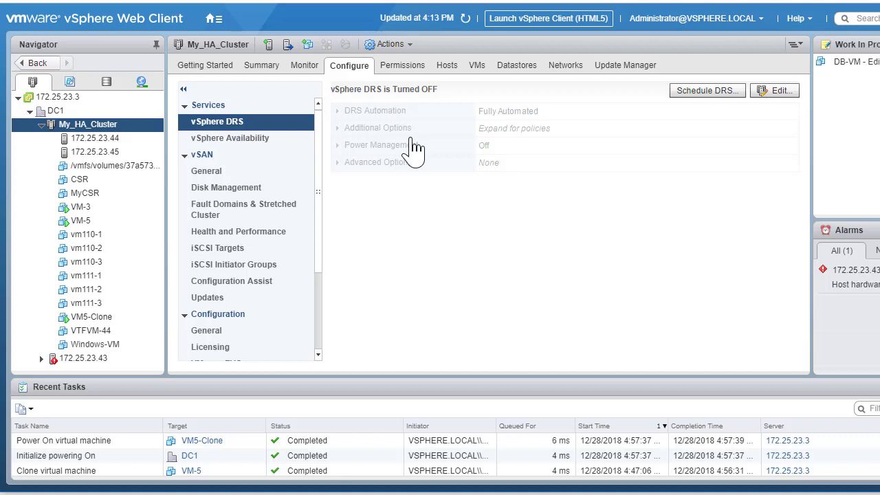
Step: Edit the cluster's DRS settings to turn on vSphere DRS with the automation level set to Manual
click(778, 94)
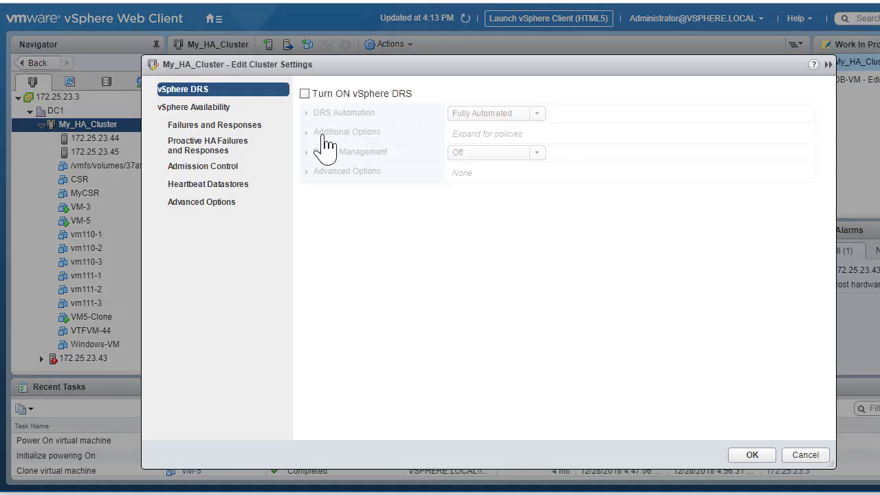
click(393, 104)
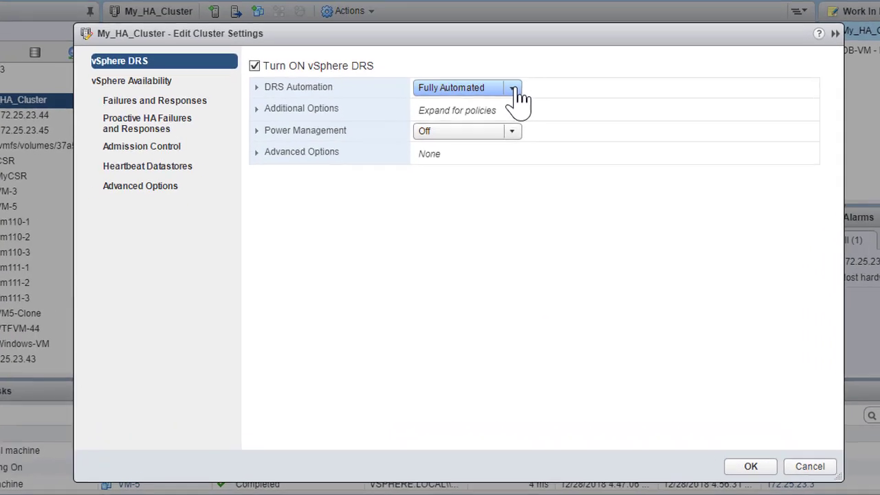
click(513, 90)
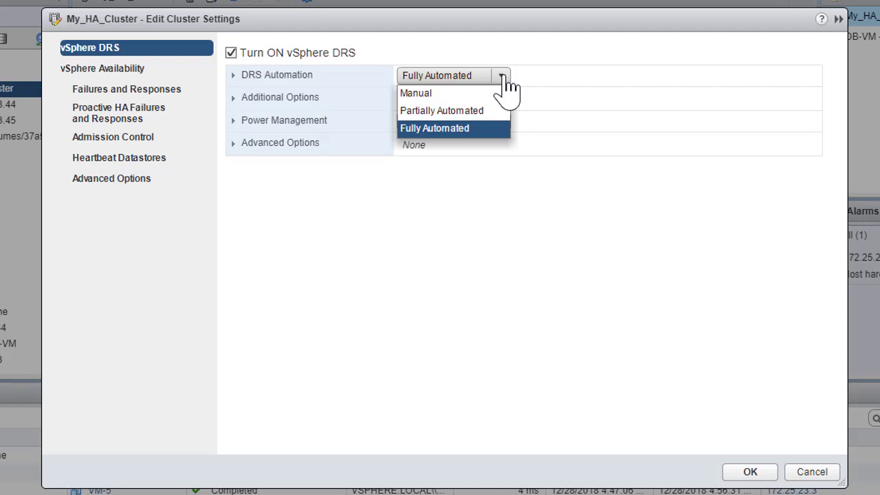
click(450, 95)
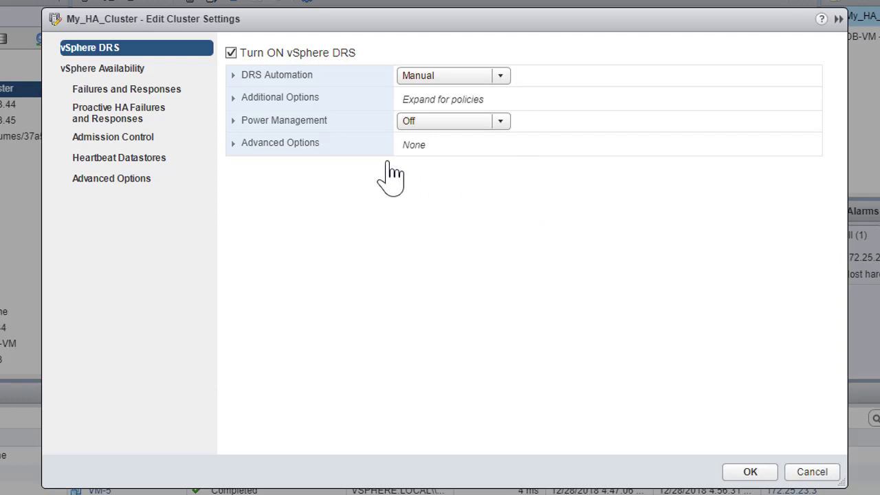
Step: Expand the additional and automation options, set the migration threshold to the most aggressive level, and save the cluster settings
click(249, 103)
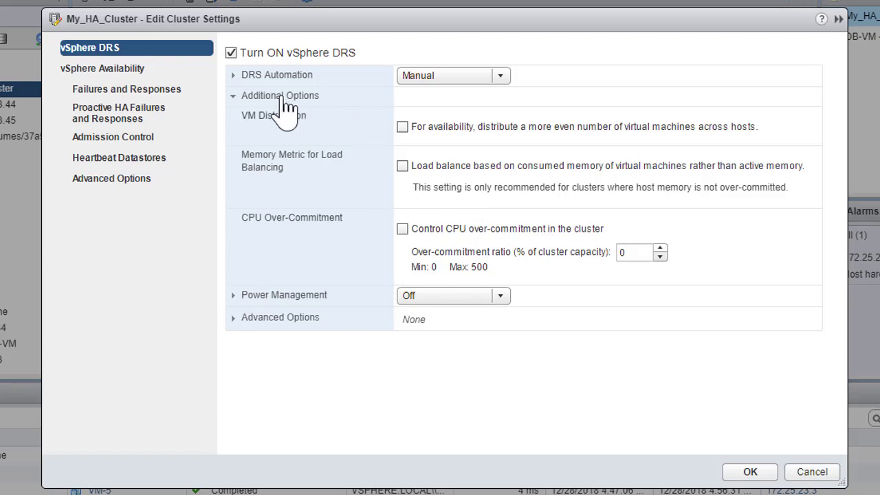
click(233, 77)
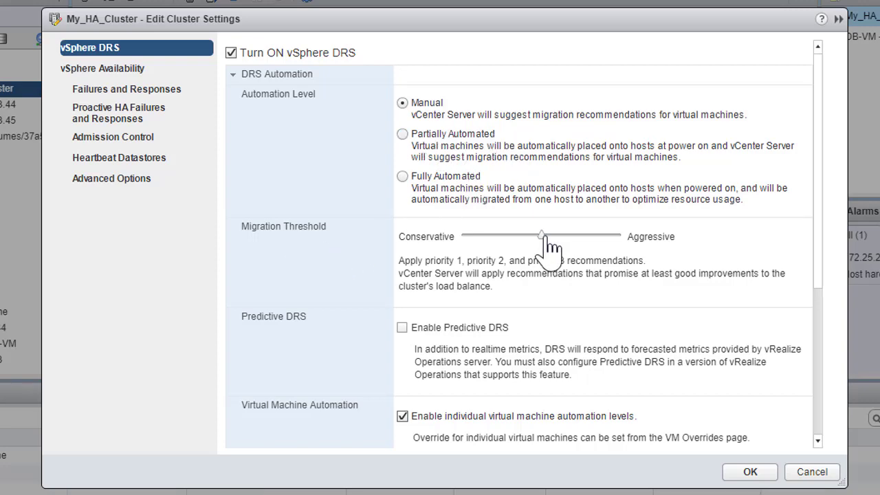
drag(545, 236, 644, 242)
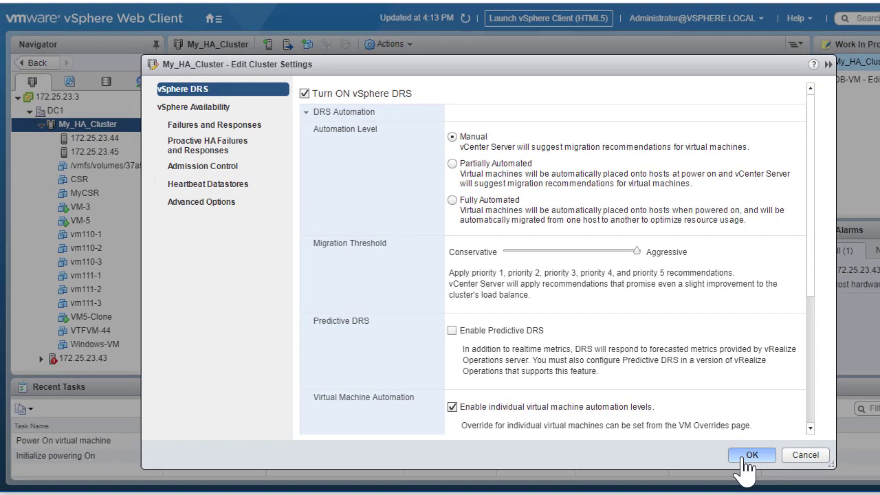
click(746, 472)
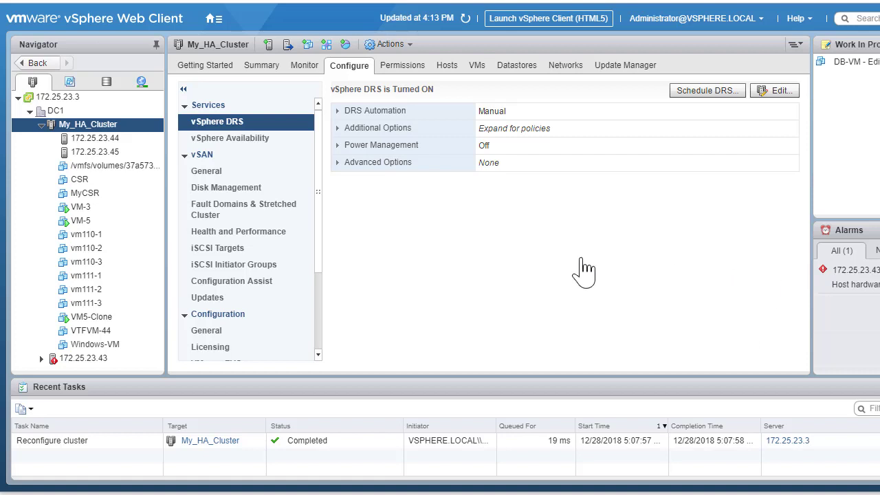
Step: Open the vSphere DRS recommendations in the monitoring view of My_HA_Cluster and run DRS
click(303, 69)
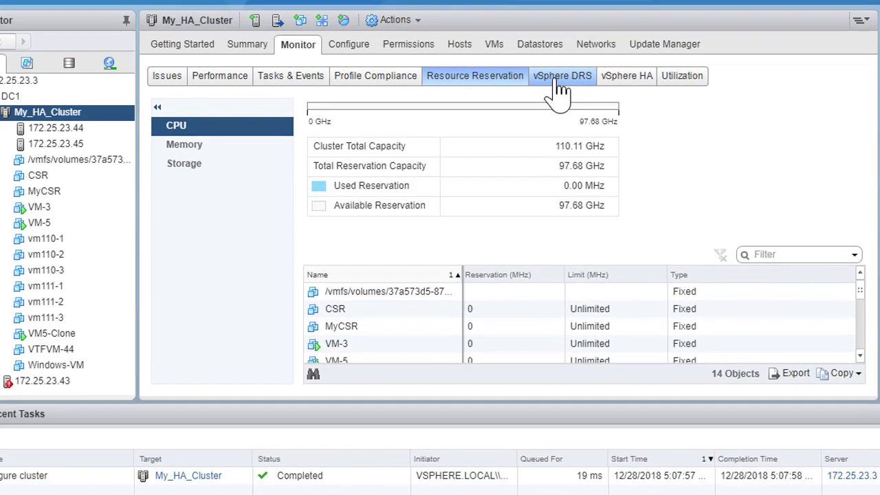
click(558, 77)
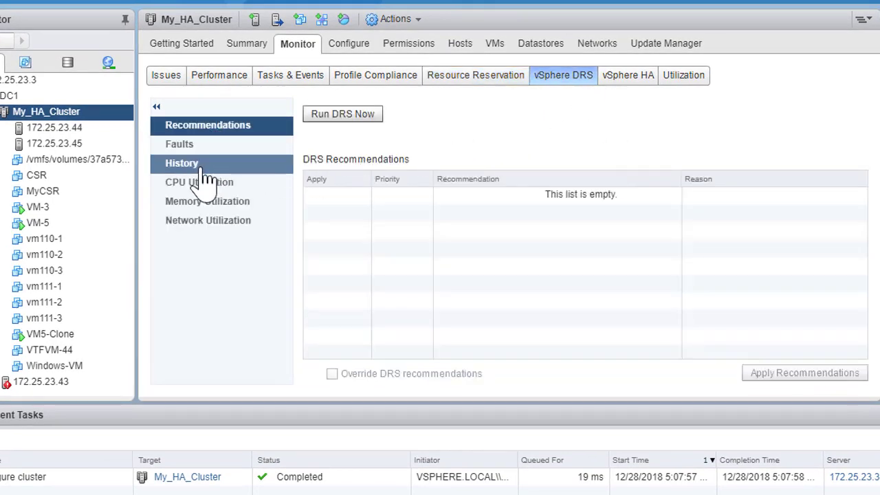
click(348, 128)
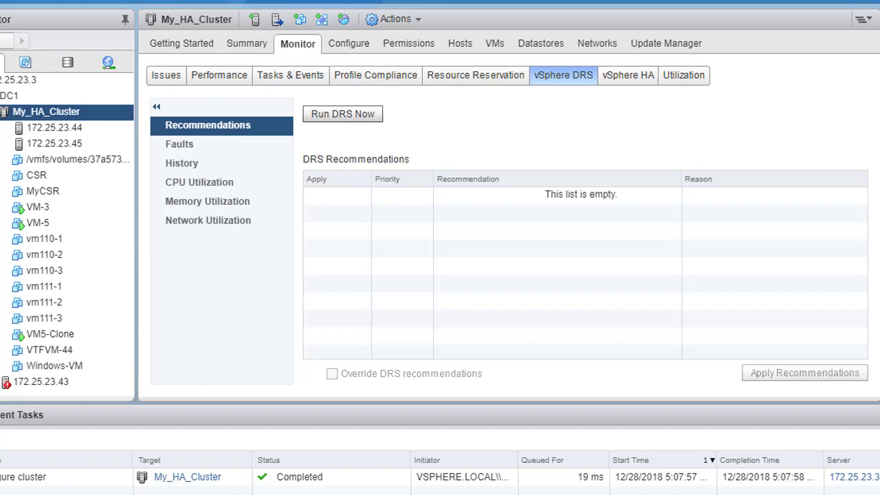
click(356, 117)
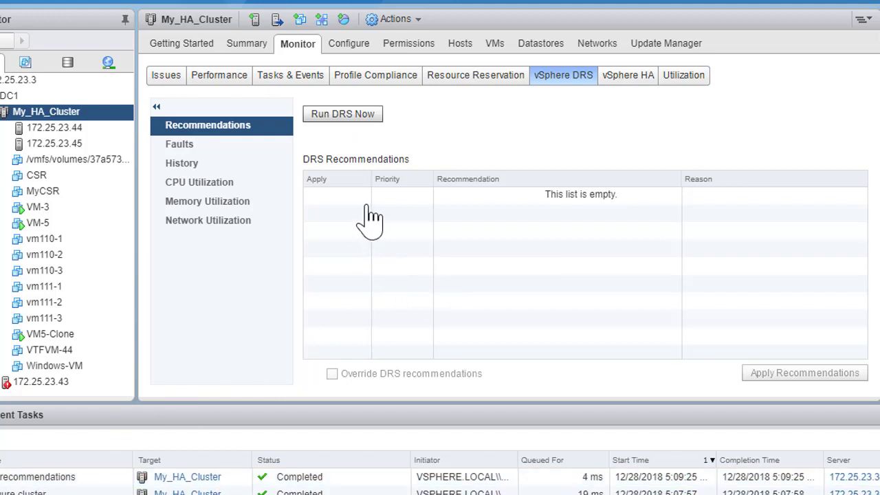
click(377, 112)
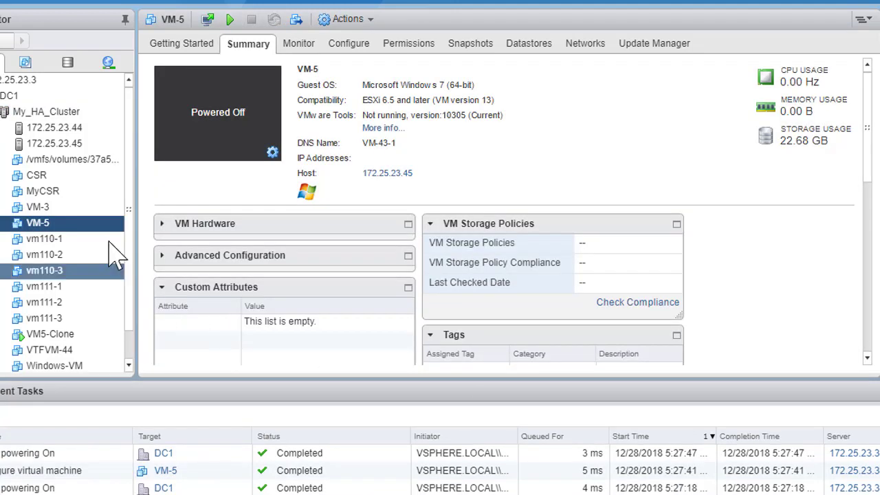
Step: Power on VM-5, applying the recommendation that places it at host 172.25.23.45
right_click(46, 224)
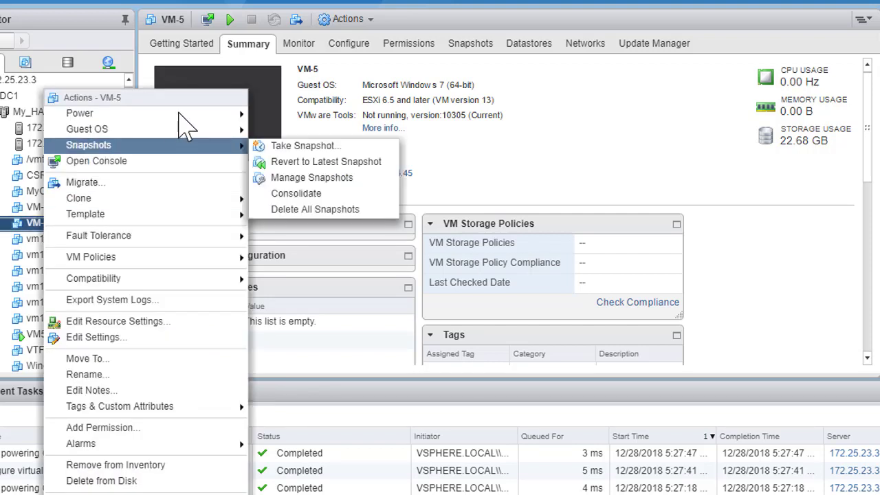
mouse_move(150, 118)
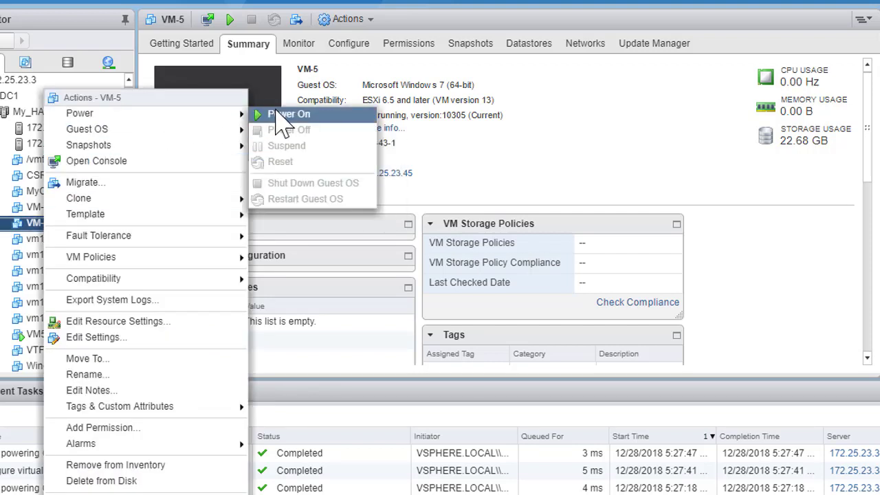
click(282, 115)
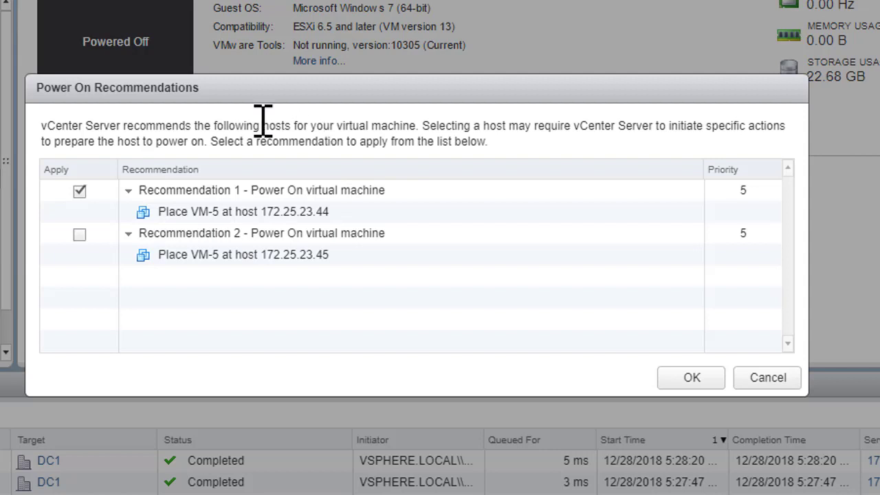
click(80, 235)
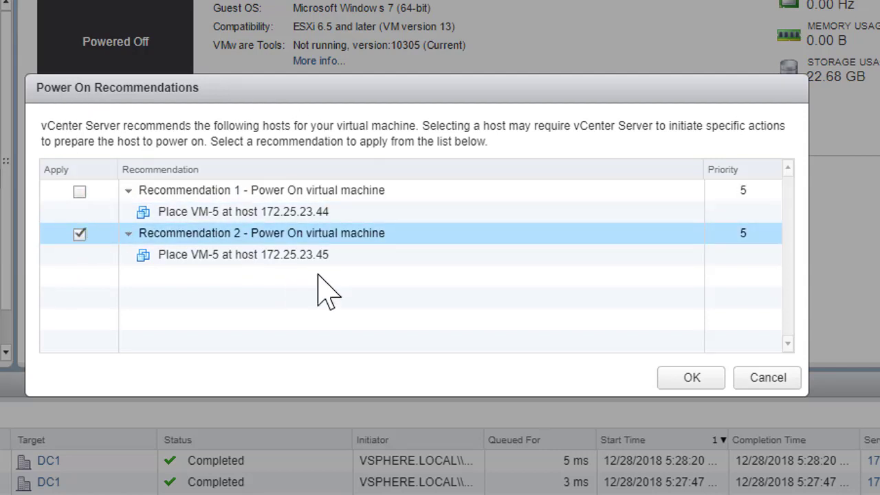
click(695, 376)
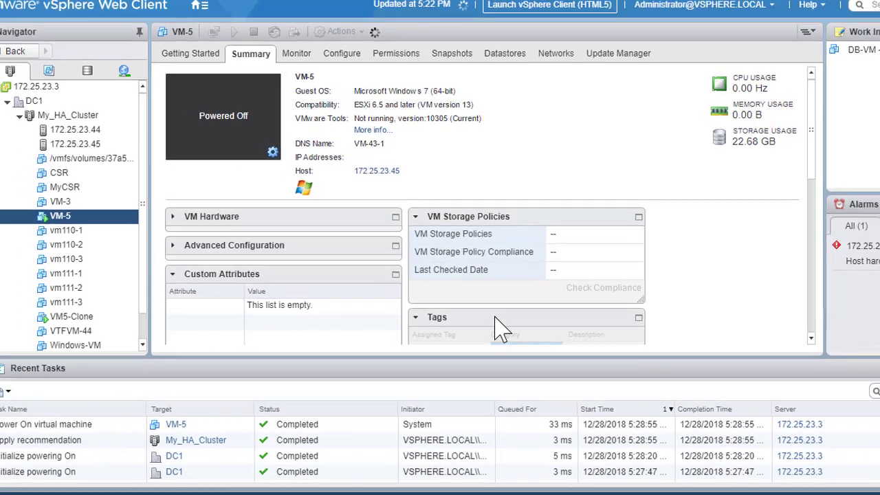
Step: Check VM-3, return to the DRS recommendations of My_HA_Cluster, and run DRS again
click(102, 211)
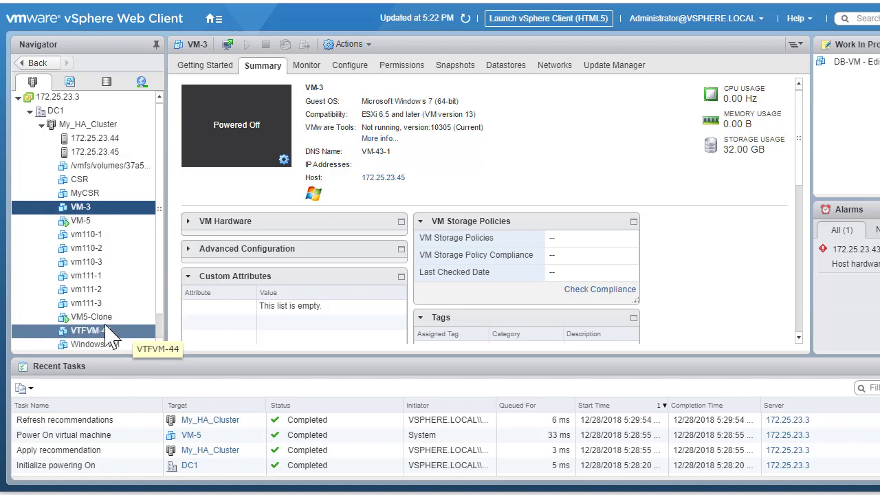
click(97, 153)
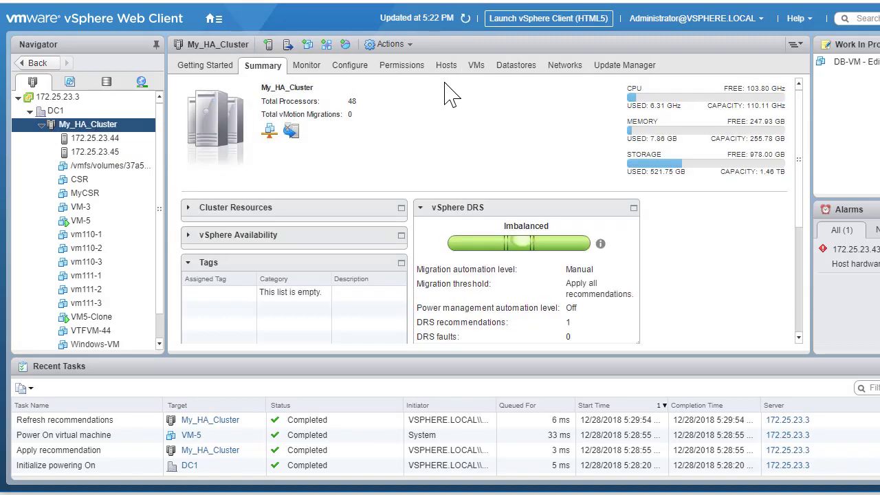
click(306, 66)
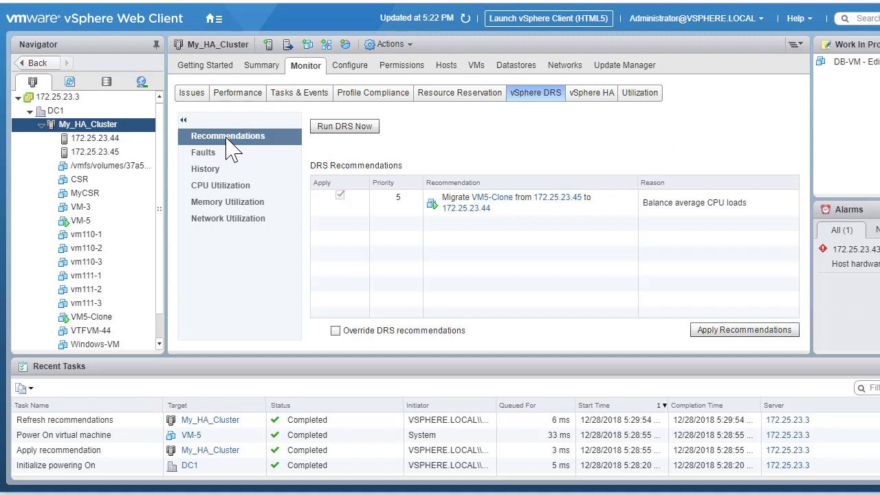
click(349, 134)
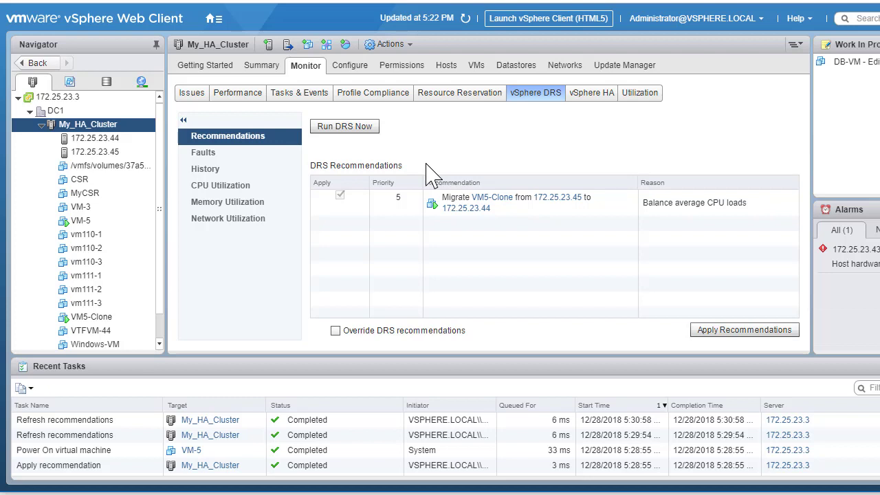
Step: Examine the per-host CPU utilization, the DRS recommendations and the cluster summary of My_HA_Cluster
click(219, 187)
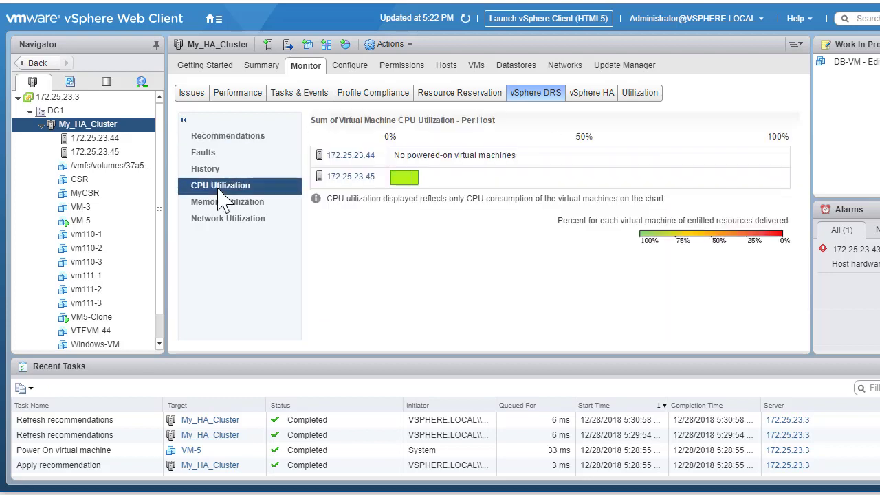
click(250, 143)
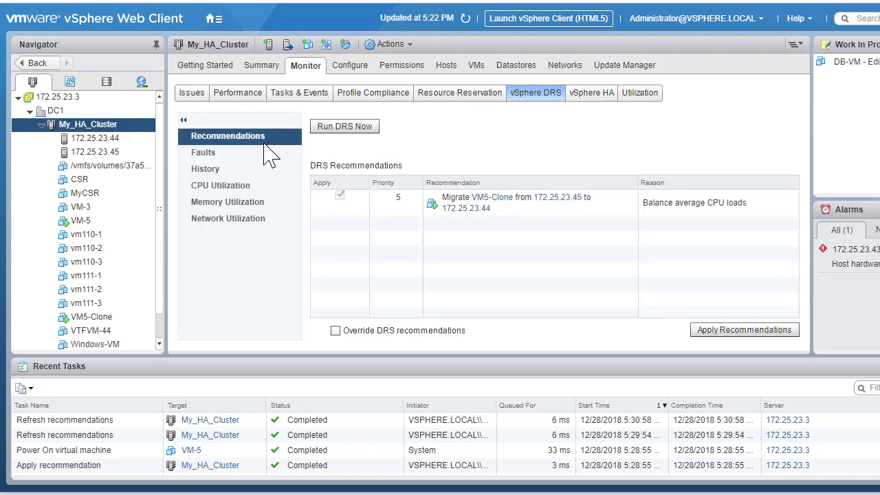
click(255, 66)
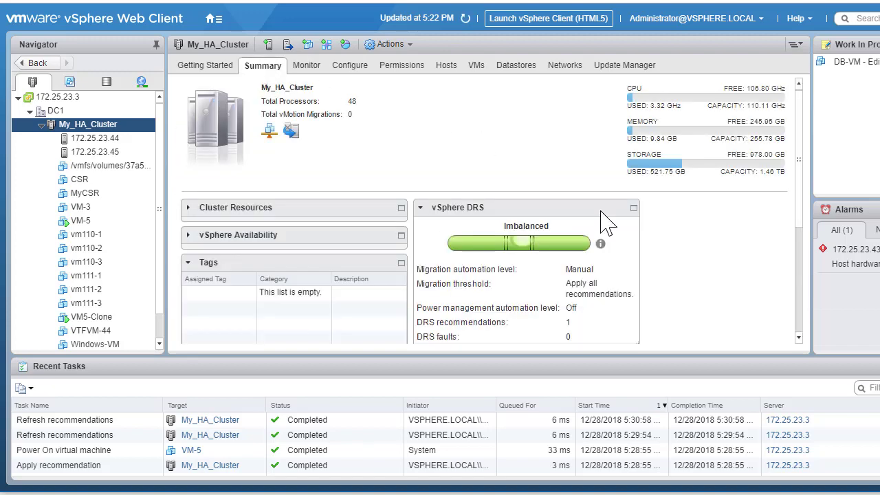
Step: Follow the DRS recommendations count in the cluster summary to its list and run DRS once more
scroll(646, 264, down, 1)
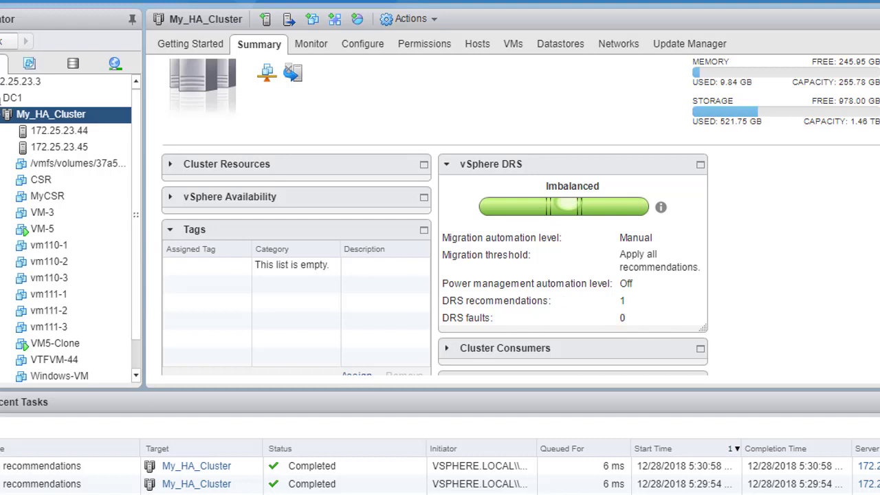
click(622, 300)
click(352, 114)
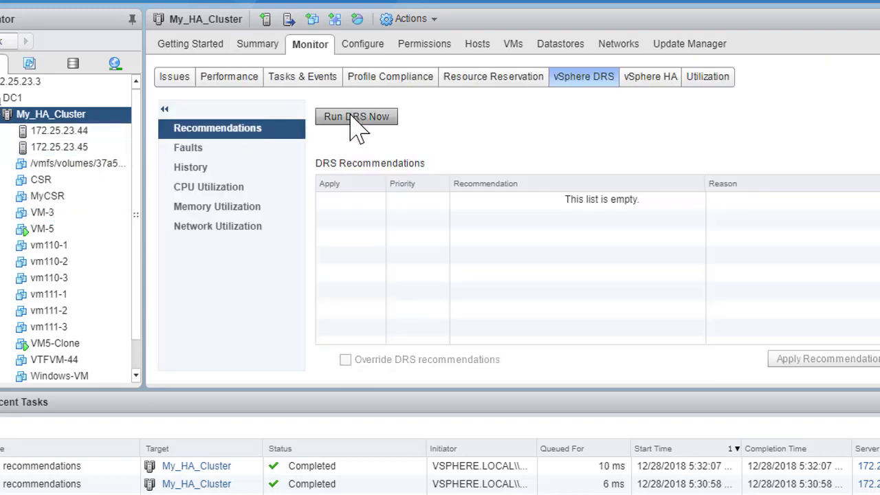
Step: Examine the per-host CPU utilization of My_HA_Cluster, the VM-3 summary and the cluster's DRS balance summary
click(203, 196)
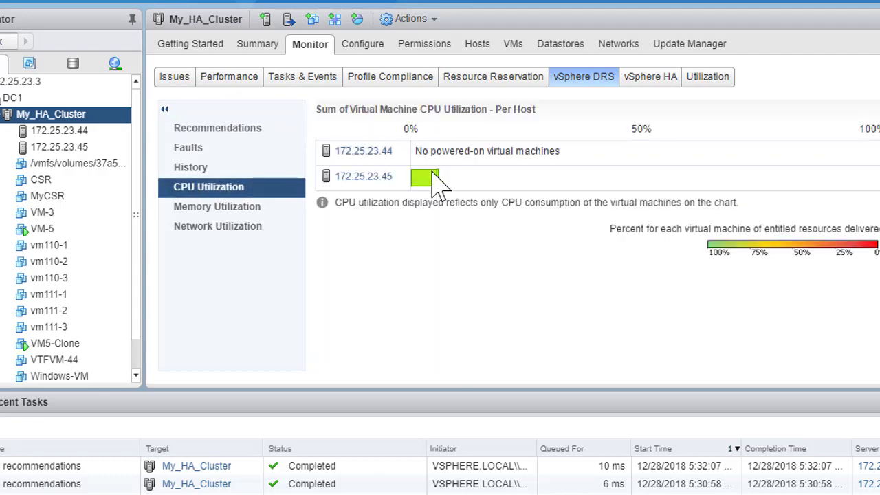
mouse_move(439, 181)
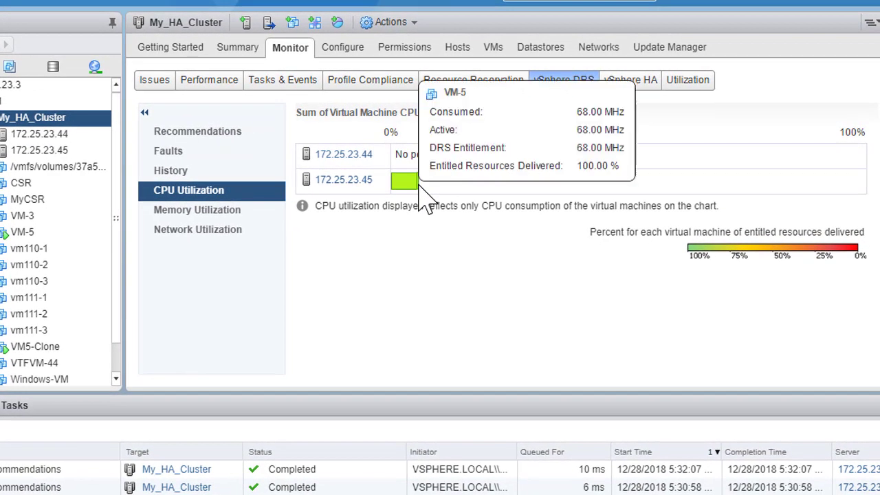
click(22, 215)
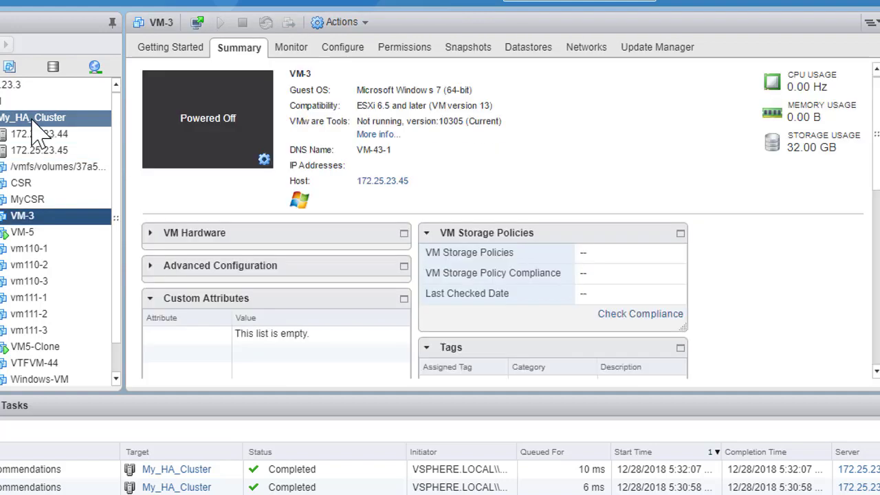
click(33, 118)
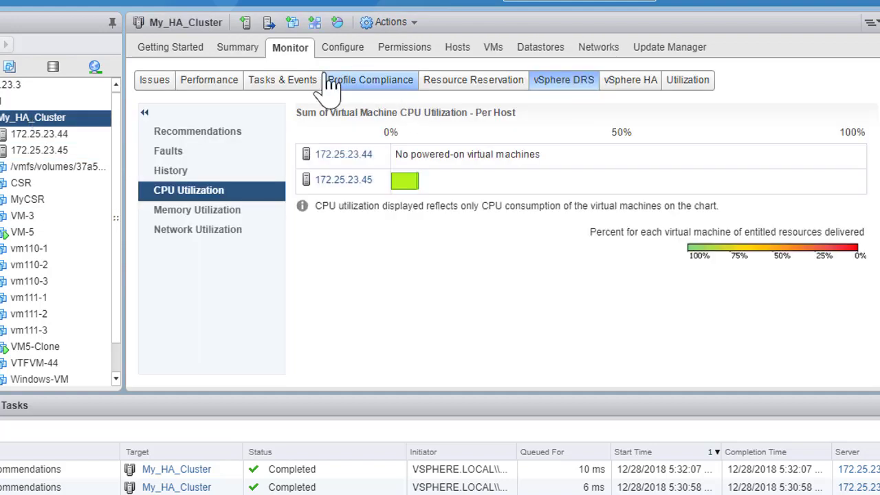
click(233, 49)
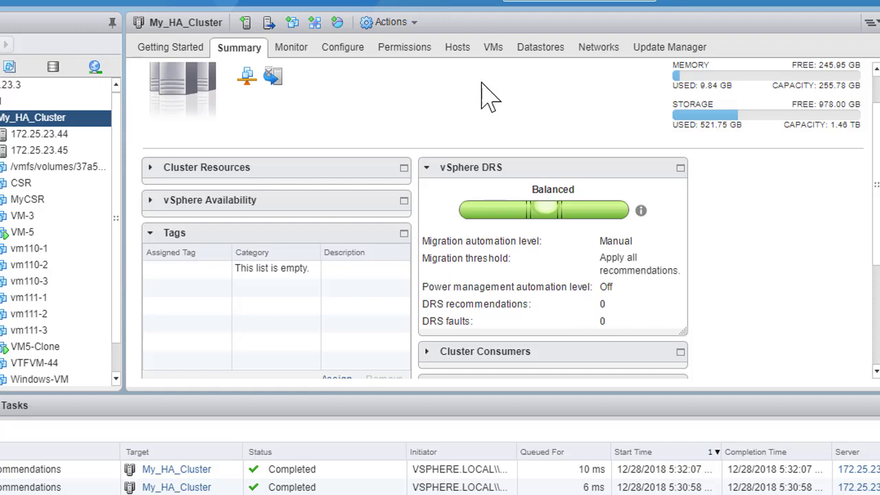
Step: Run DRS on My_HA_Cluster, apply the recommendation migrating VM-5 from 172.25.23.45 to 172.25.23.44, and check VM-5's host
click(298, 48)
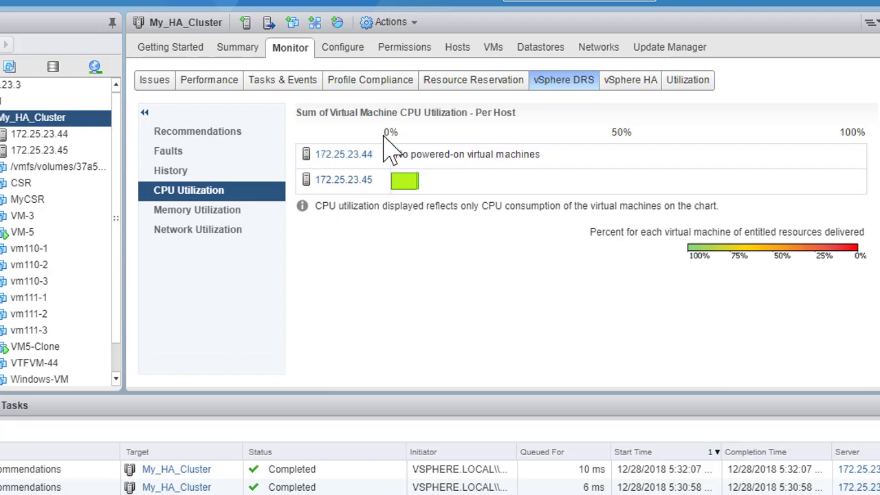
click(219, 134)
click(353, 123)
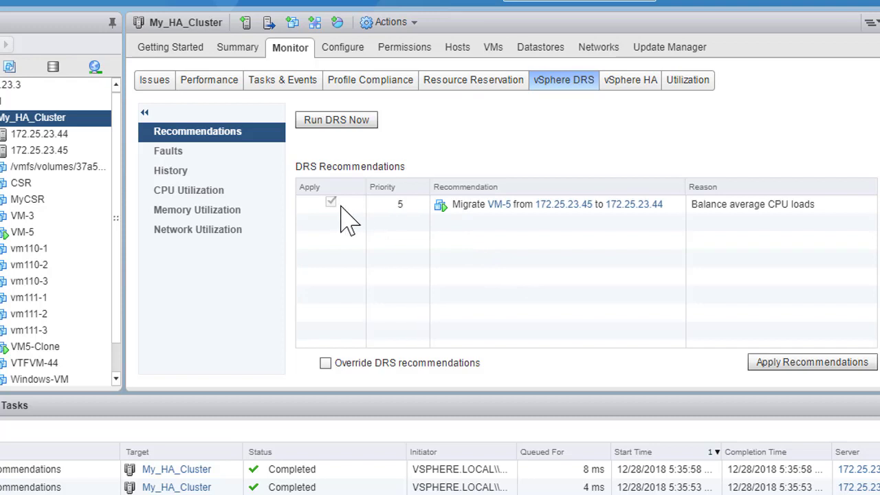
click(827, 374)
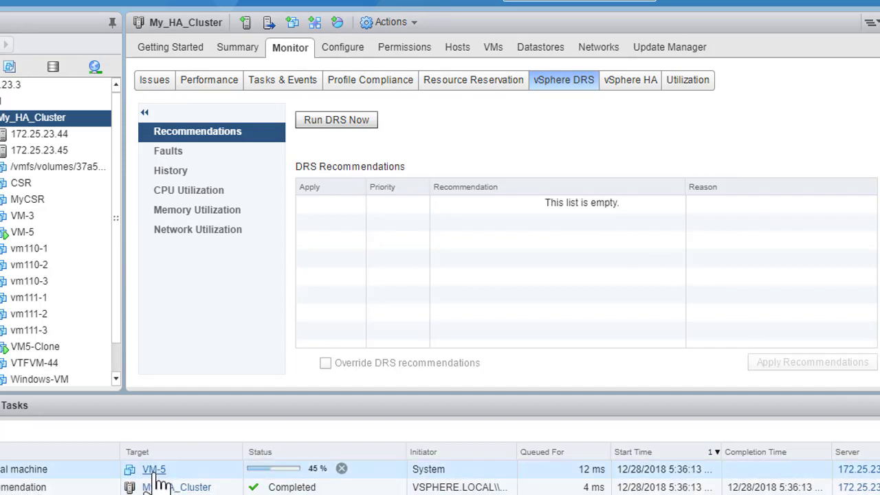
click(27, 233)
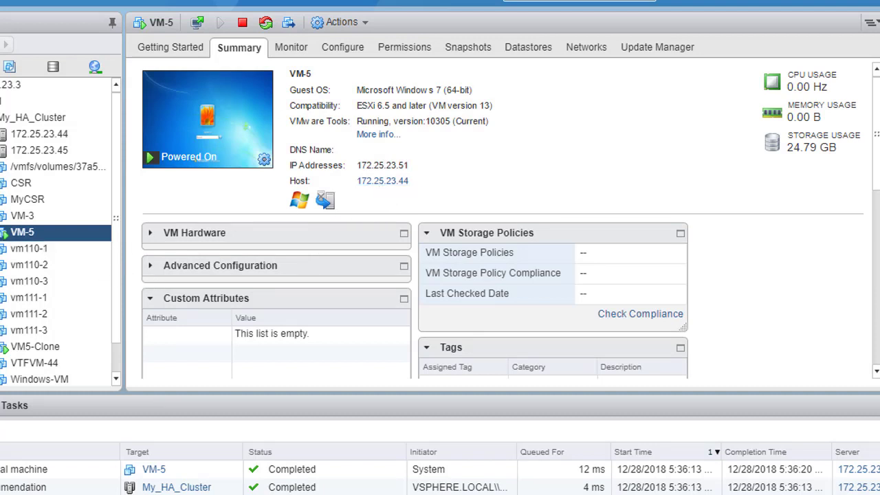
click(32, 119)
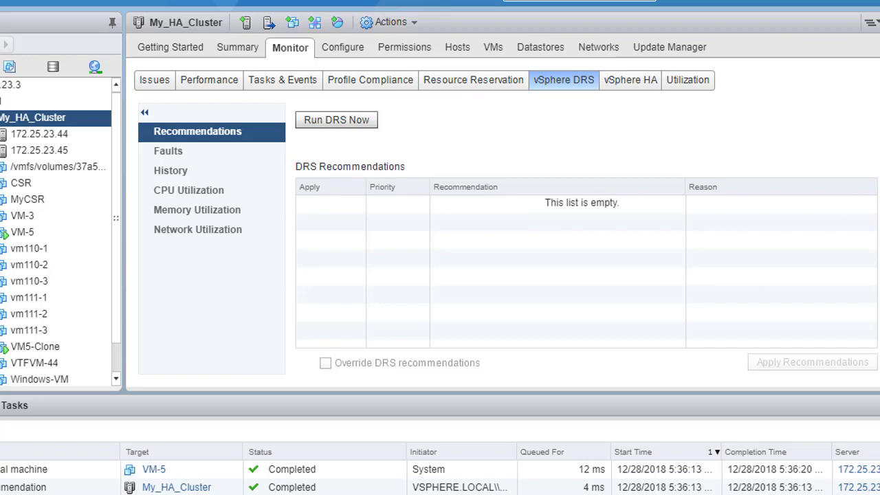
Step: Review the available DRS automation levels in the My_HA_Cluster settings, leaving the dialog without changes
right_click(55, 121)
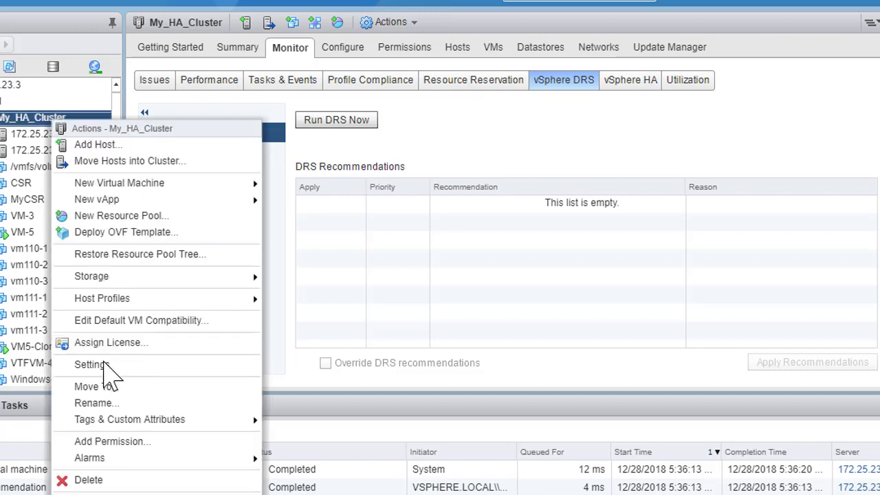
click(105, 365)
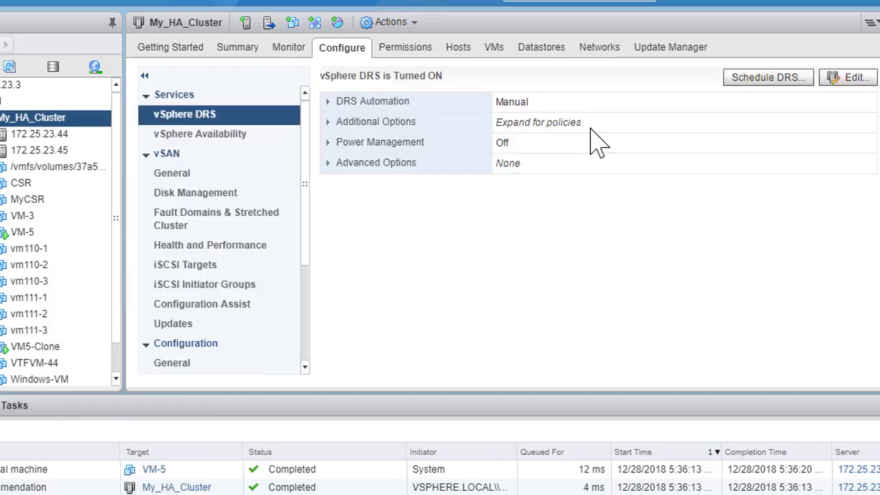
click(866, 80)
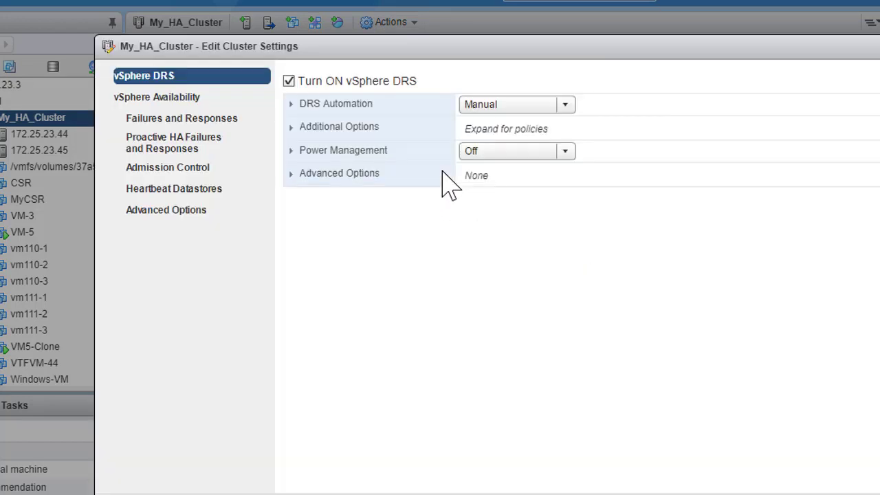
click(564, 106)
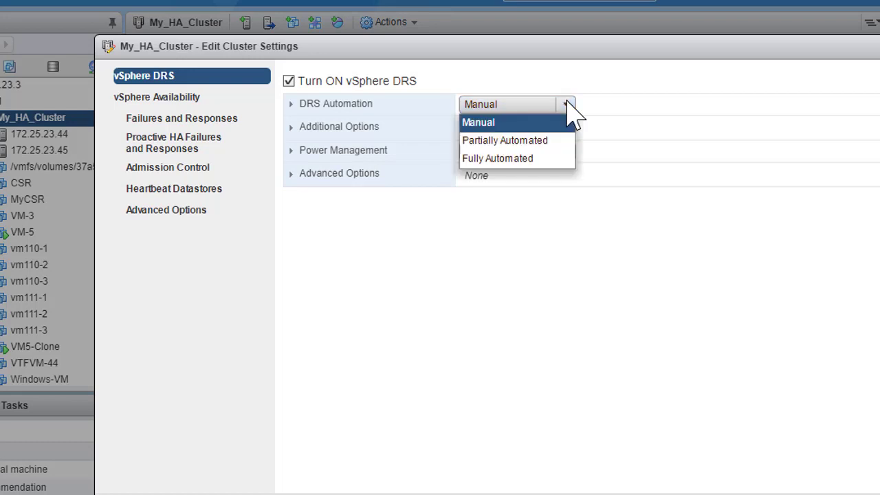
click(876, 492)
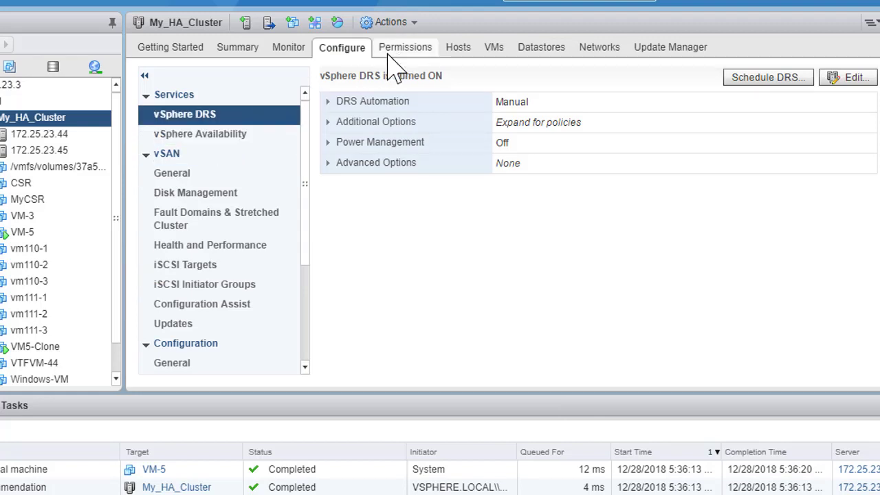
Step: Compare the per-host CPU and memory utilization in the vSphere DRS monitoring of My_HA_Cluster
click(285, 48)
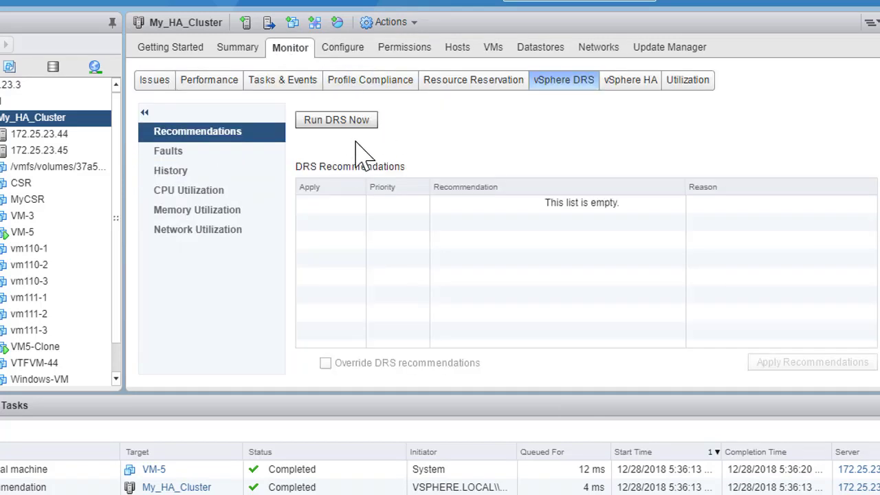
click(177, 195)
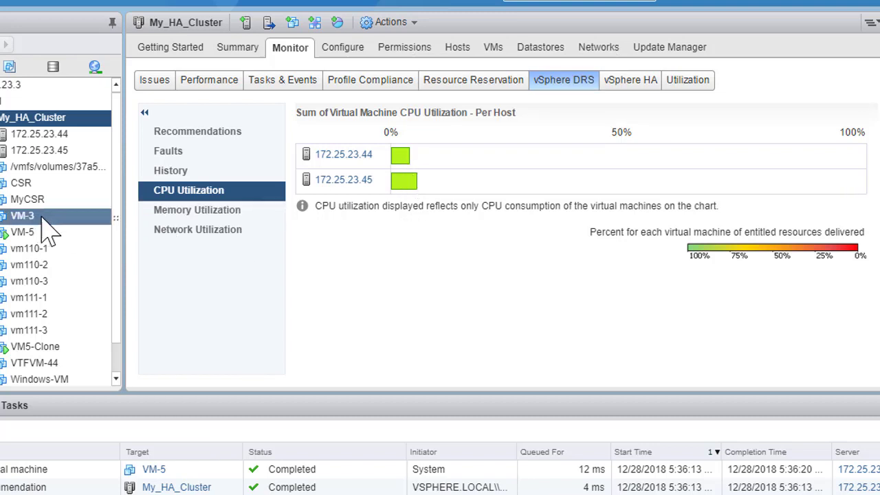
click(206, 214)
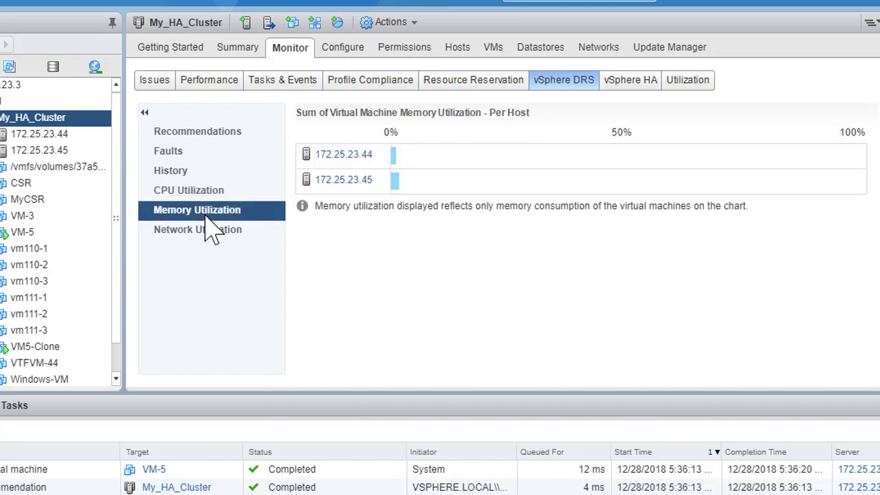
click(191, 189)
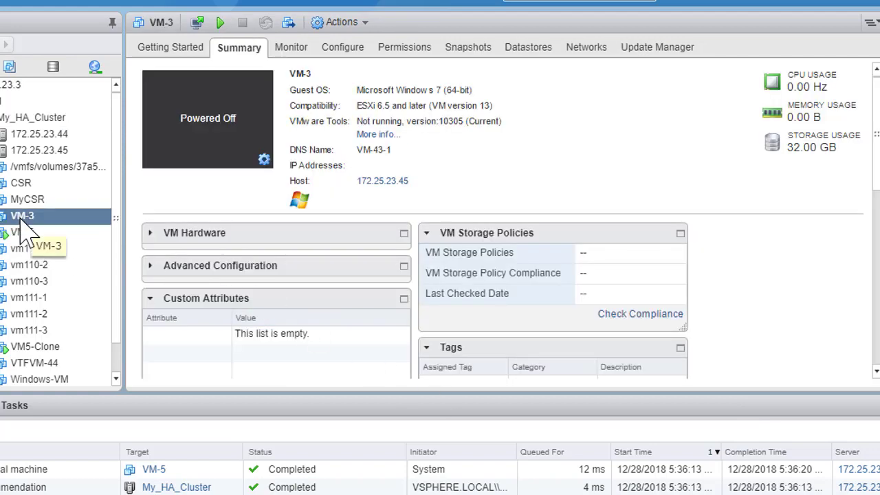
Step: Power on VM-3, applying the recommendation that places it at host 172.25.23.44
right_click(22, 220)
mouse_move(131, 120)
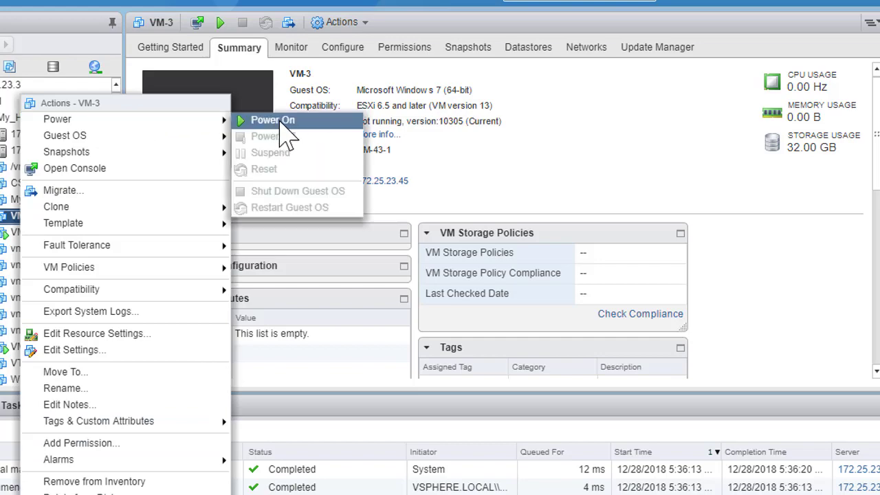
click(279, 122)
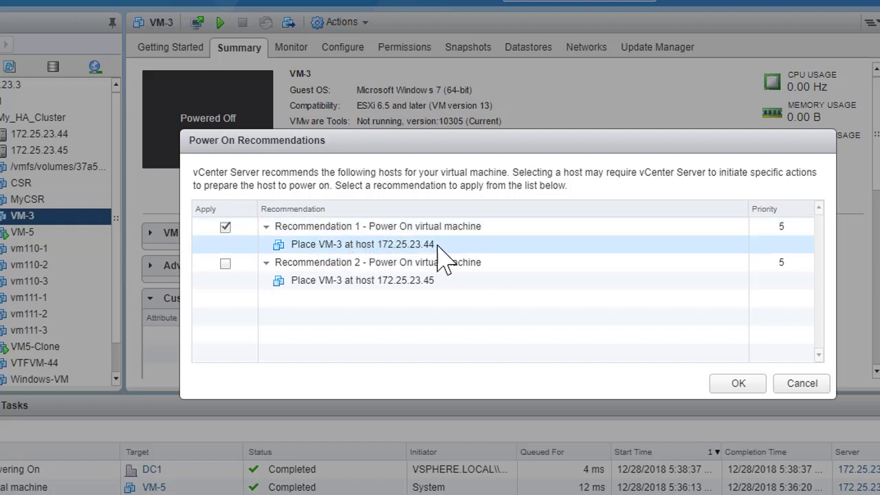
click(728, 390)
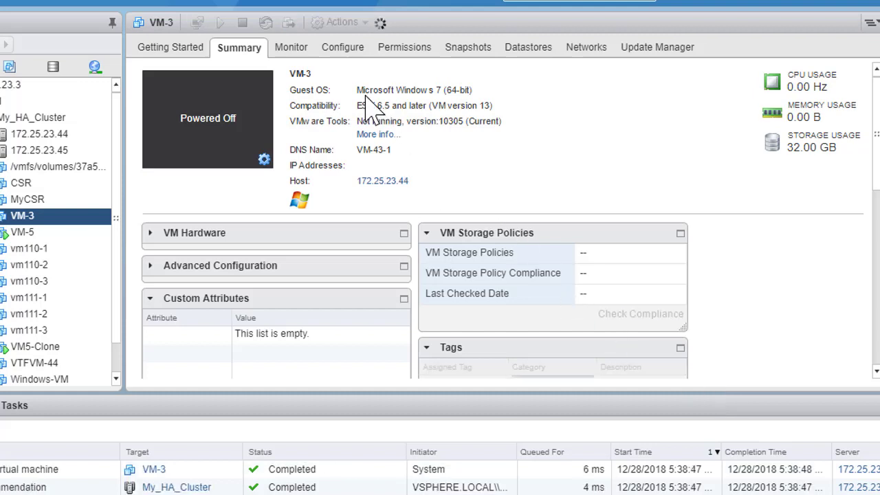
Step: Compare the virtual machines running on hosts 172.25.23.44 and 172.25.23.45
click(397, 183)
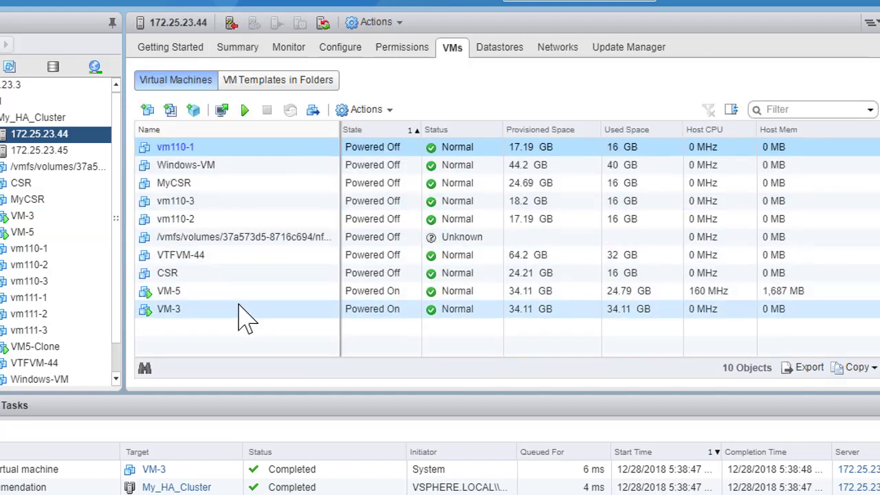
click(246, 313)
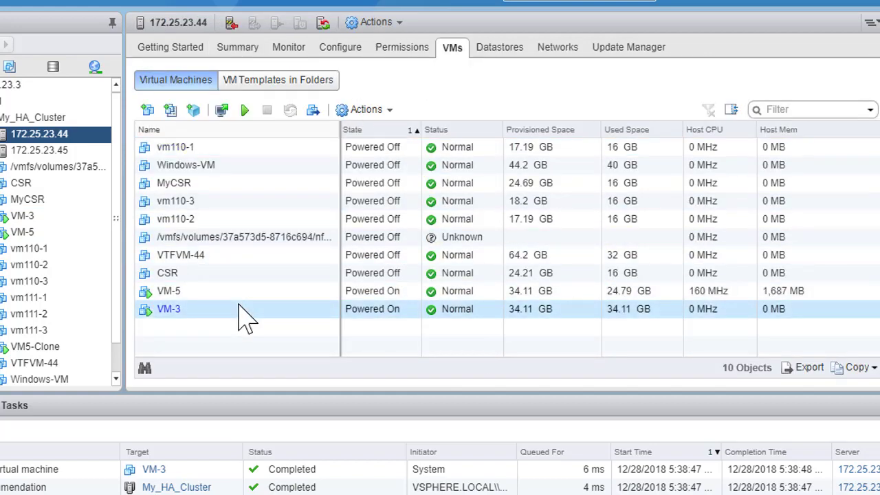
click(55, 155)
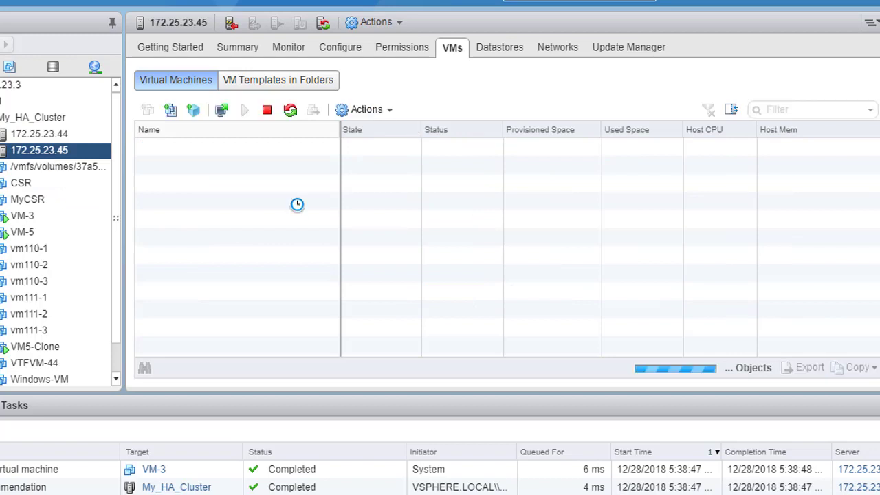
click(269, 204)
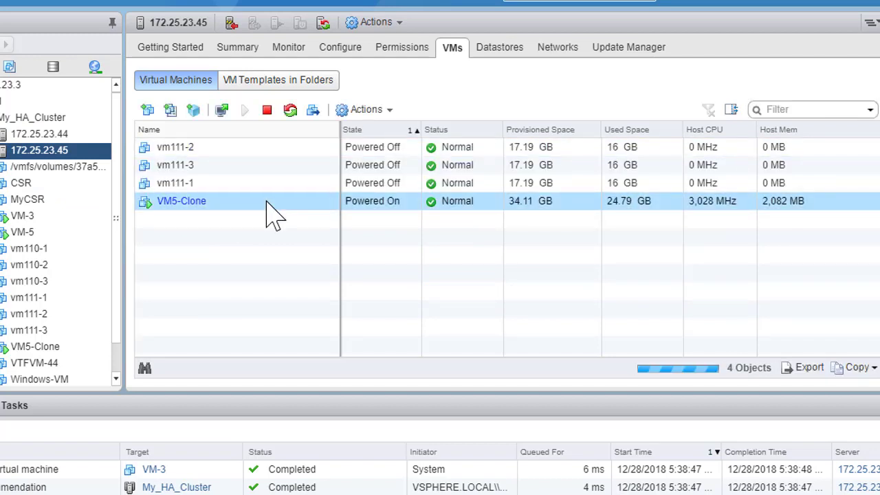
Step: Return to the DRS recommendations of My_HA_Cluster and run DRS with VM-3 powered on
click(27, 121)
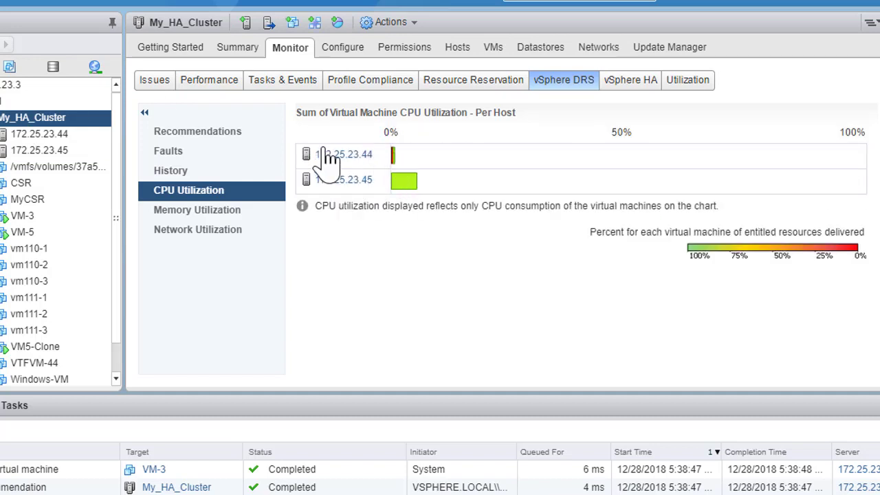
click(207, 135)
click(330, 122)
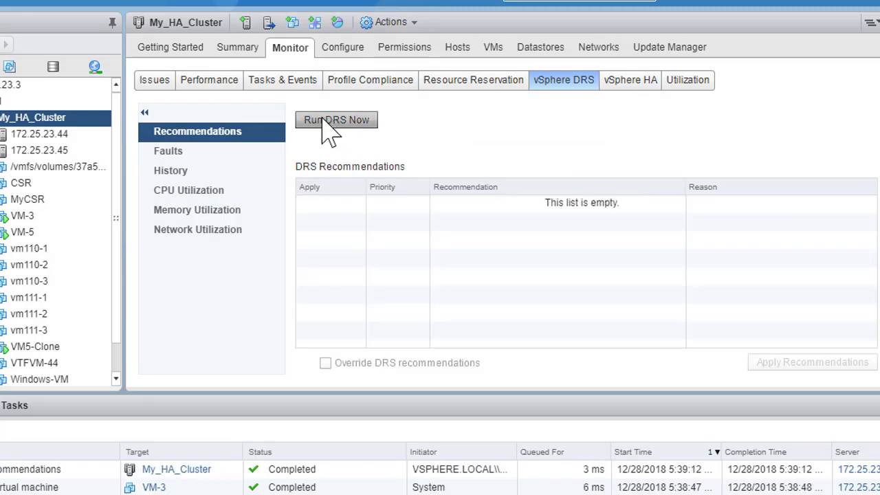
click(353, 132)
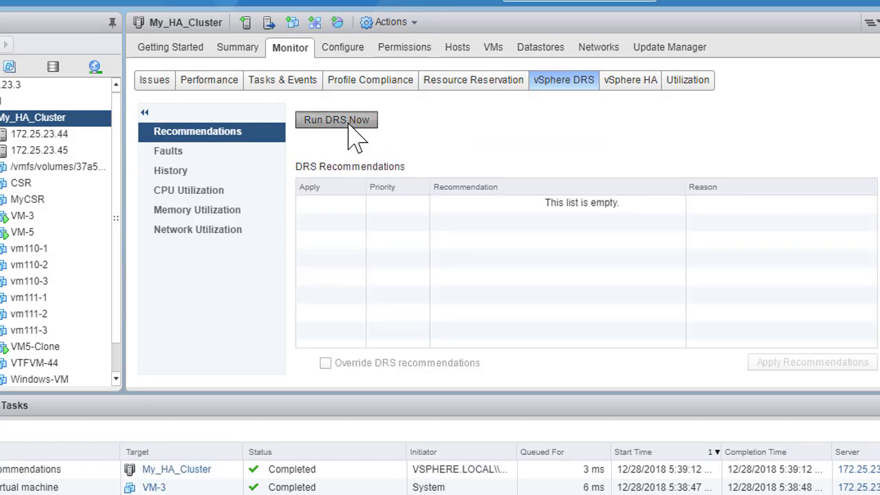
Step: Check the DRS balance in the cluster summary and run DRS again from the recommendations list
click(246, 51)
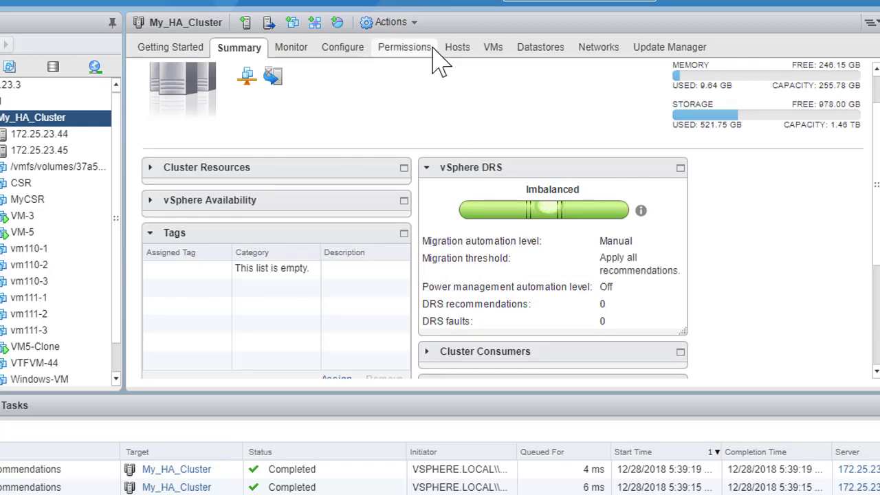
click(292, 49)
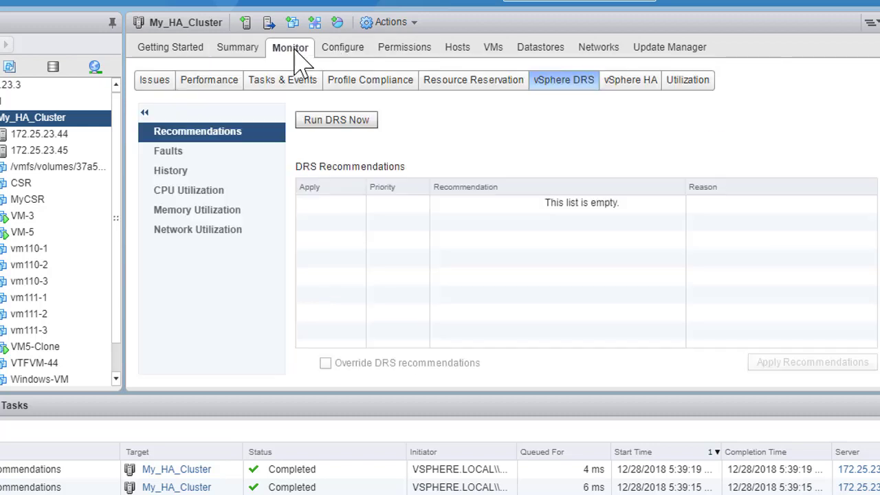
click(357, 121)
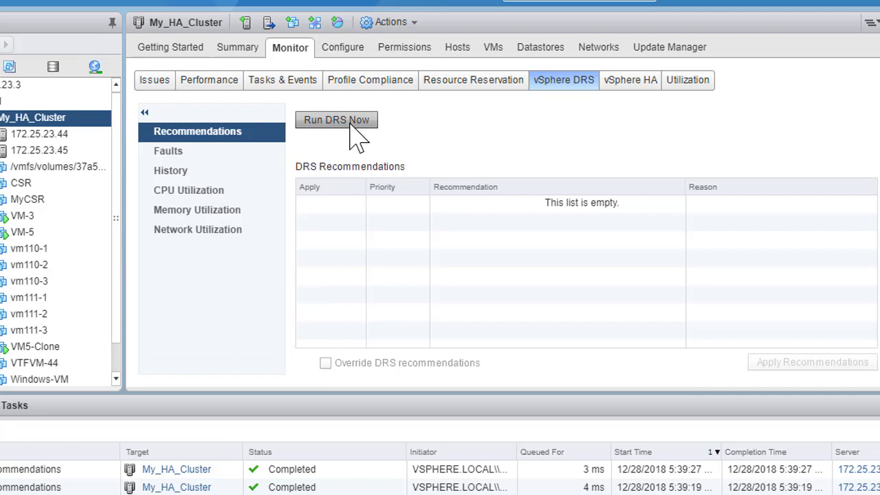
click(349, 122)
Step: Examine the cluster's per-host CPU utilization, DRS recommendations and summary, and inspect the virtual machines on each host
click(194, 191)
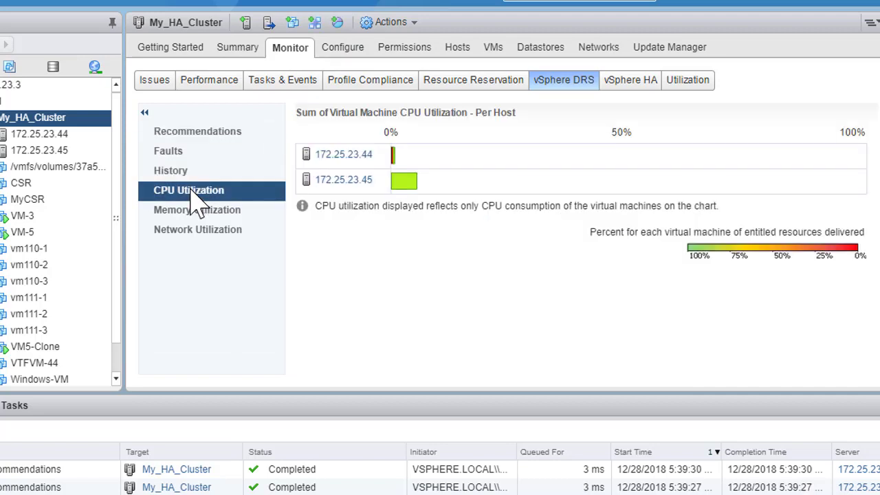
click(194, 134)
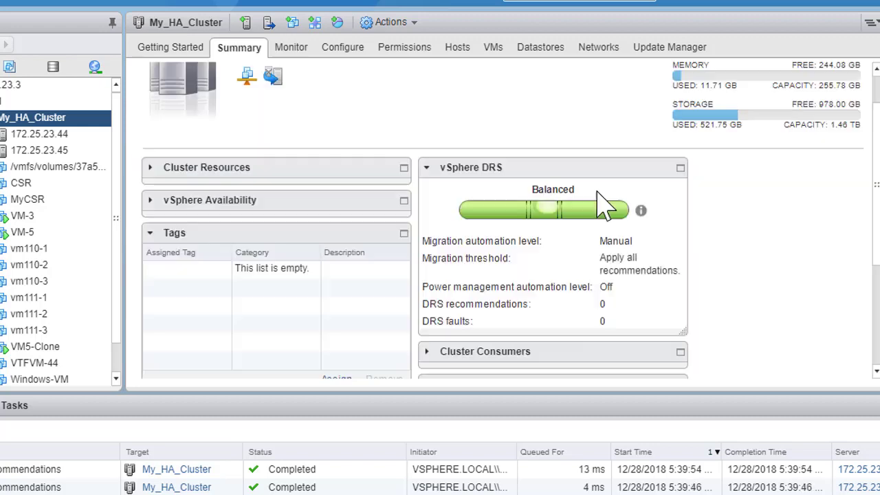
click(50, 152)
click(60, 135)
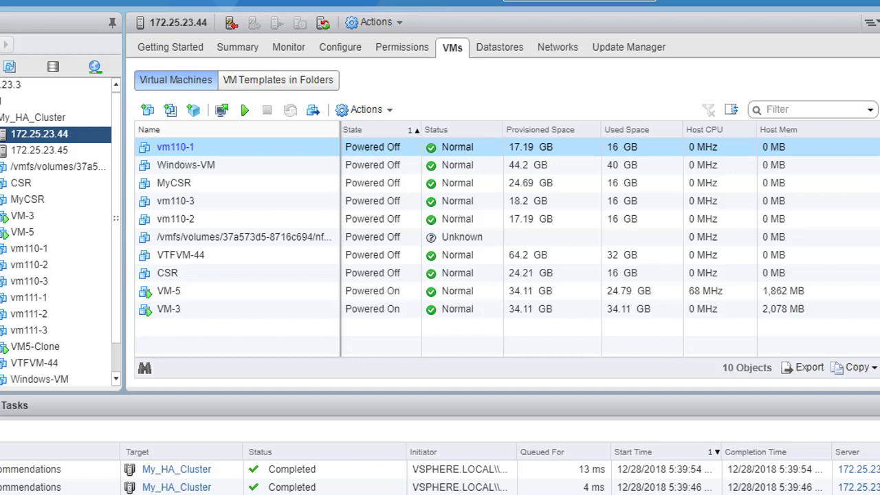
Step: Open the VM/Host Rules in the configuration settings of My_HA_Cluster
ctrl+click(371, 290)
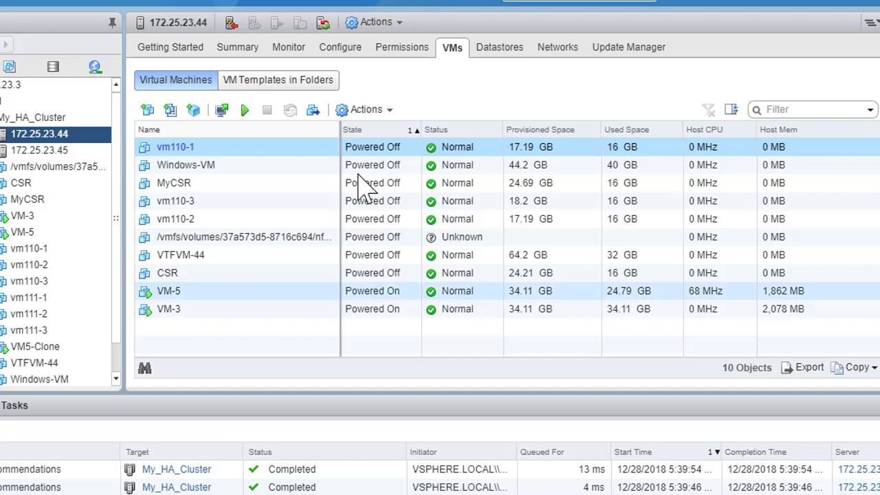
right_click(51, 120)
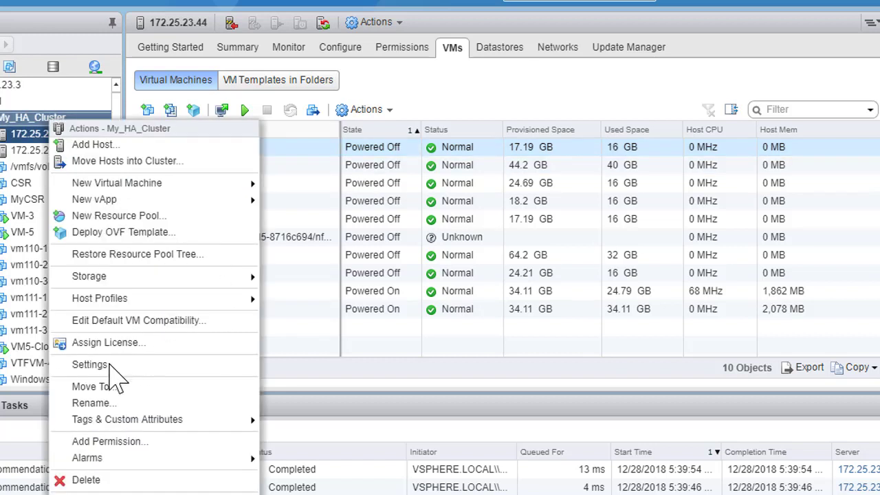
click(107, 364)
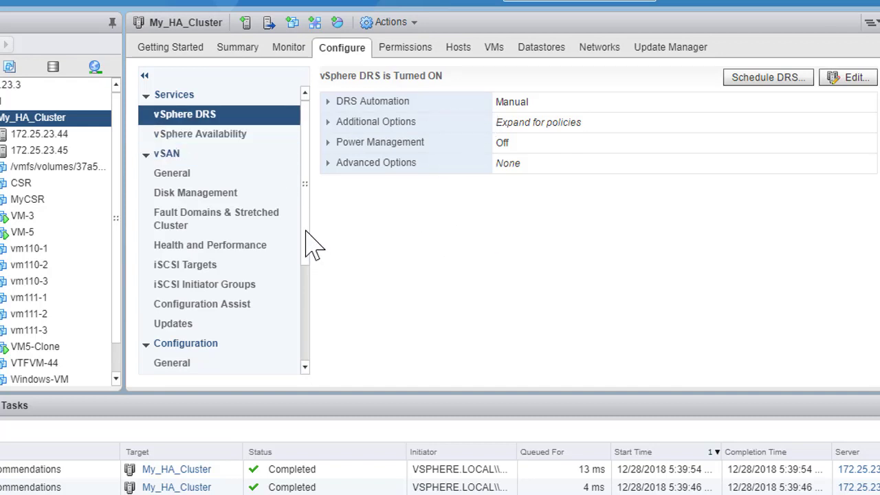
scroll(296, 338, down, 3)
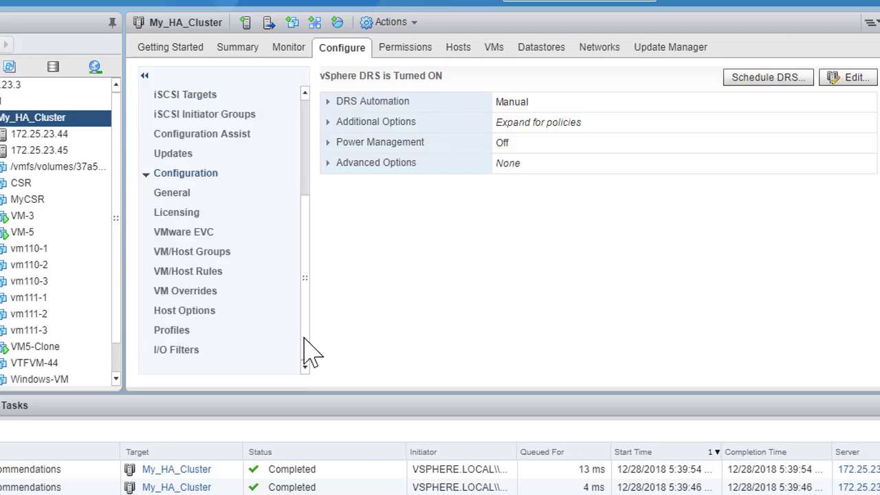
click(184, 271)
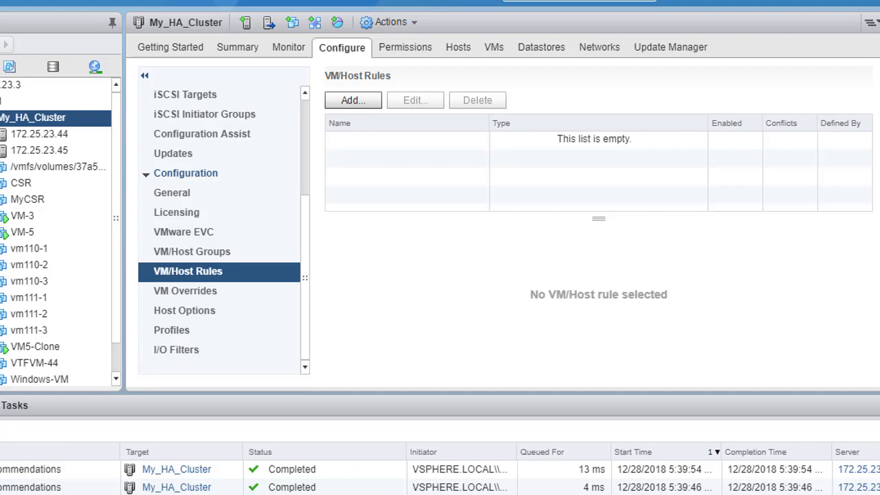
Step: Start a new VM/Host rule named VM3-VM5-Seperate and set its type to Separate Virtual Machines
click(351, 110)
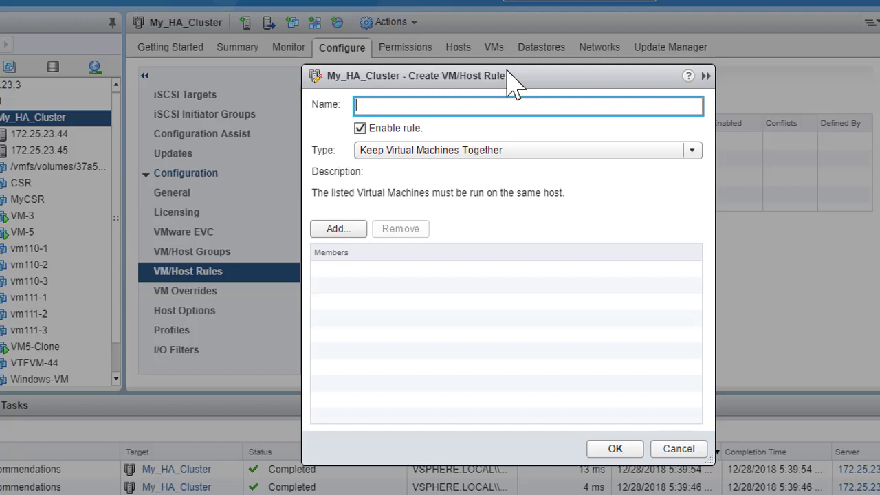
text(VM3-VM)
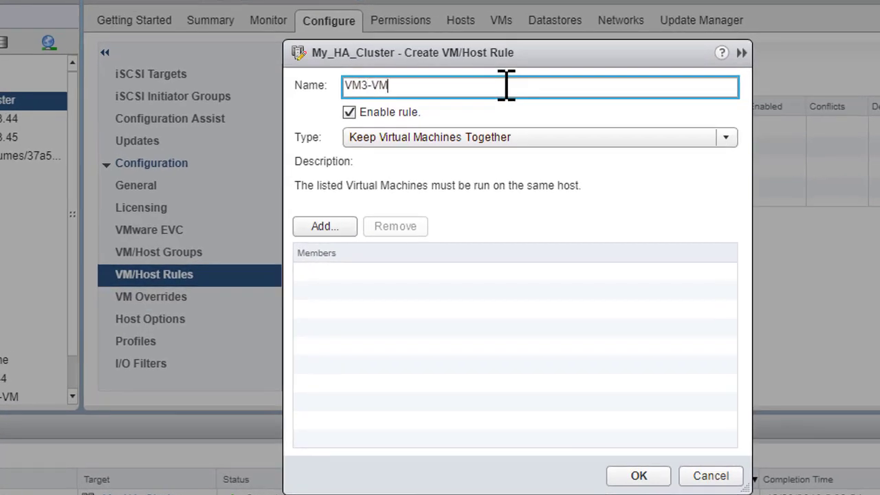
text(5-Seperate)
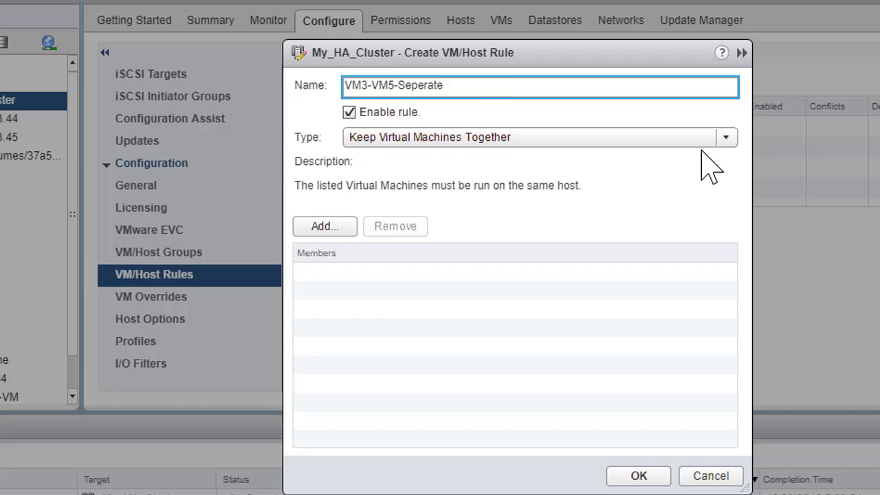
click(724, 139)
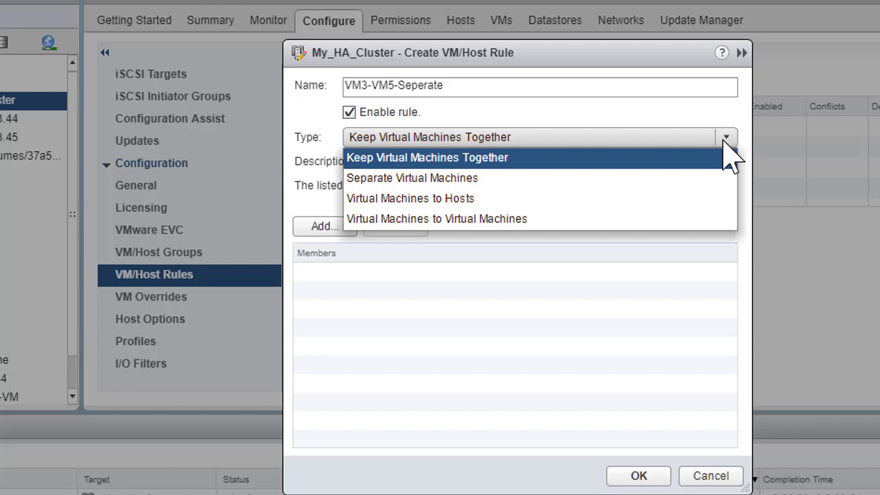
click(730, 158)
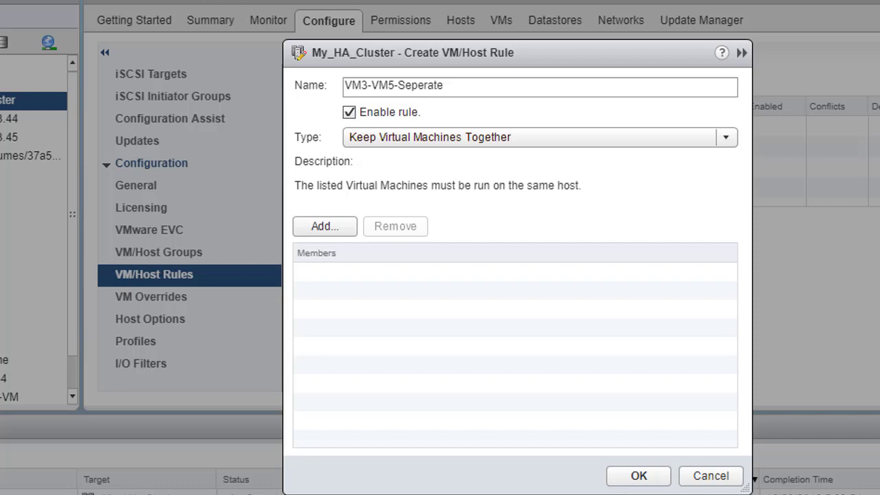
click(727, 137)
click(548, 178)
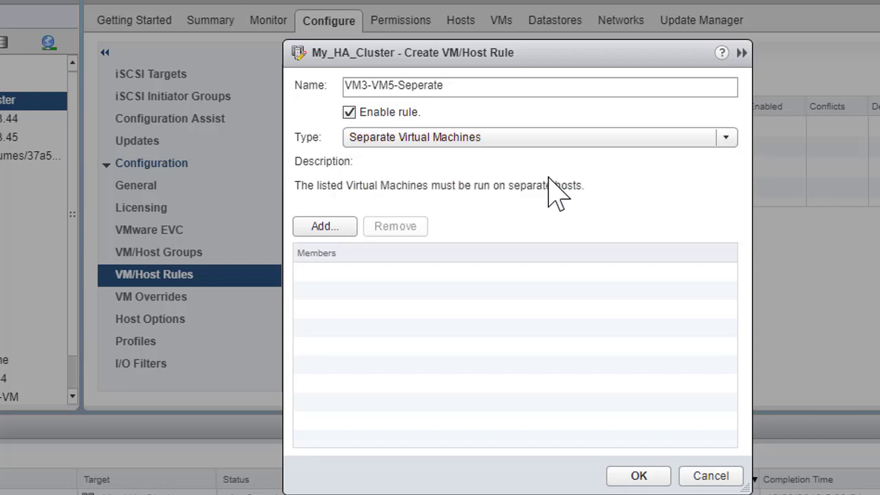
Step: Add VM-3 and VM-5 as members of the separation rule and create the rule
click(345, 227)
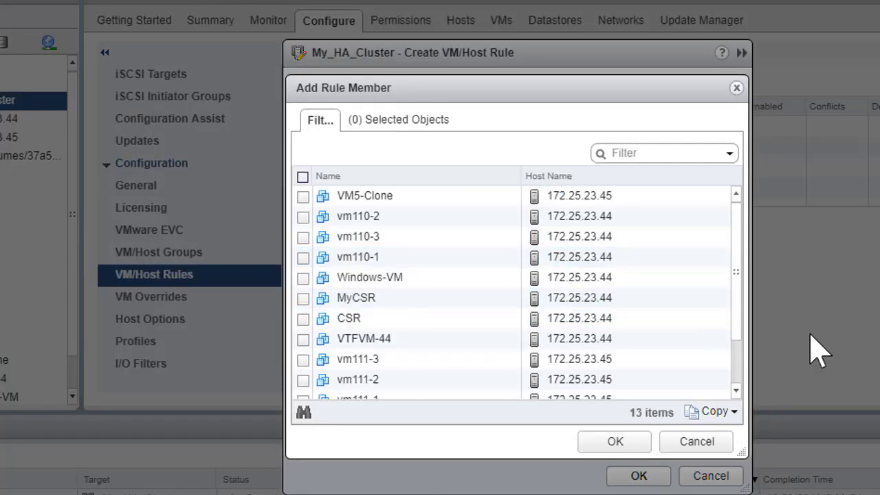
scroll(739, 369, down, 1)
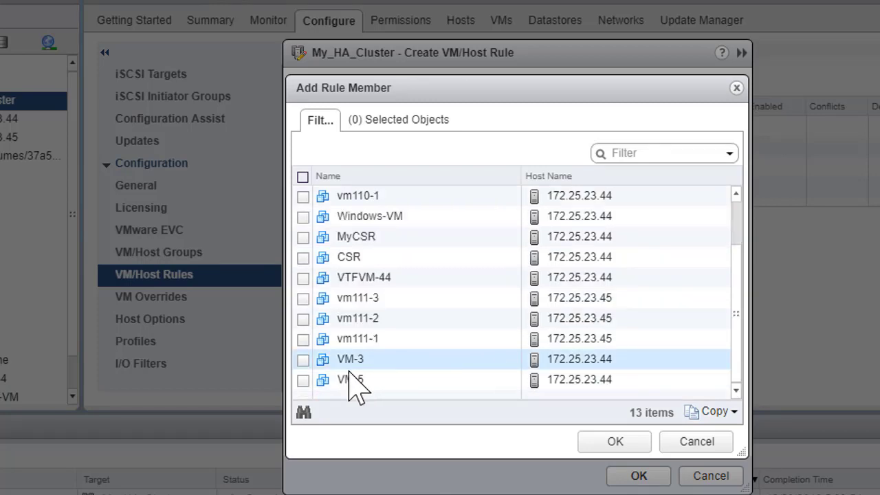
click(303, 359)
click(303, 379)
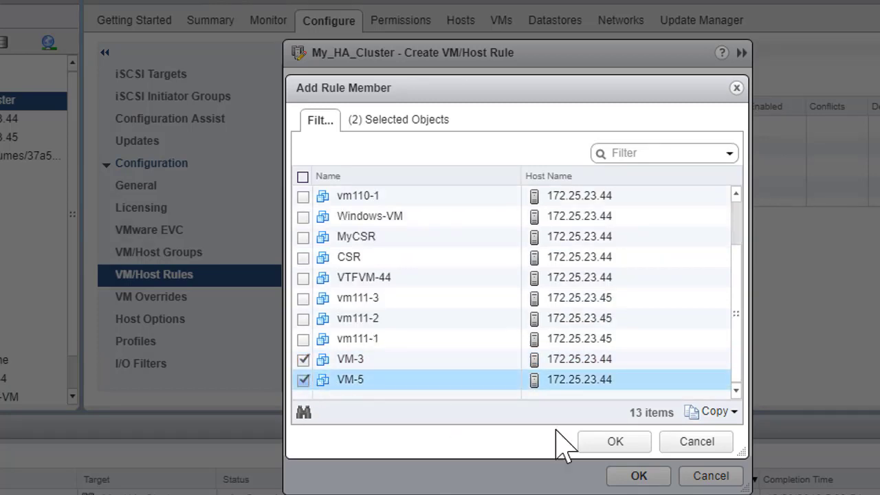
click(619, 444)
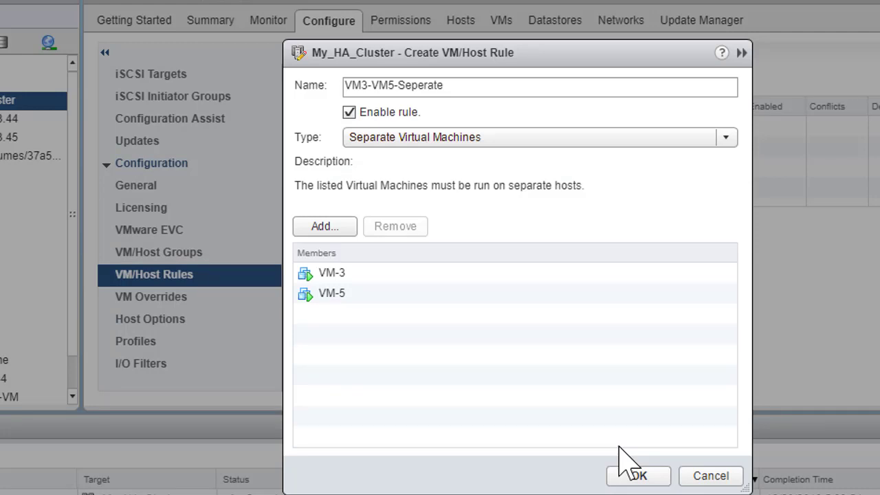
click(637, 475)
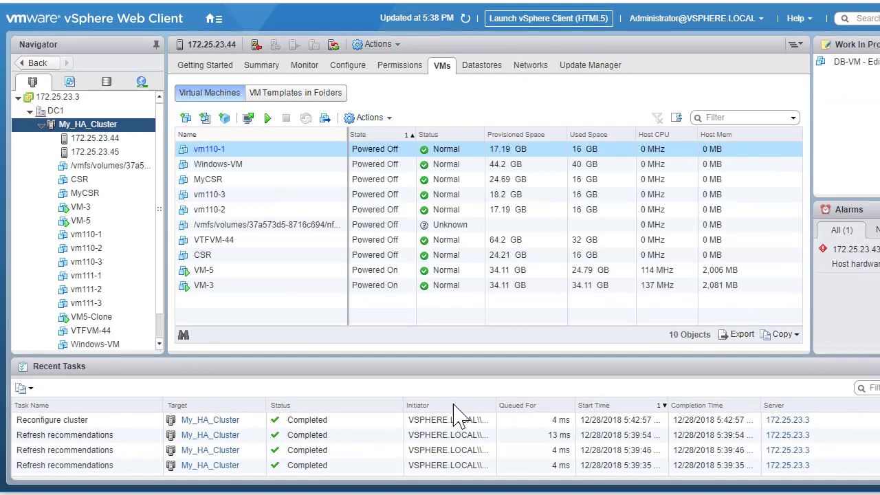
Step: Apply the DRS recommendation of My_HA_Cluster to migrate VM-5 from host 172.25.23.44 to 172.25.23.45
click(96, 419)
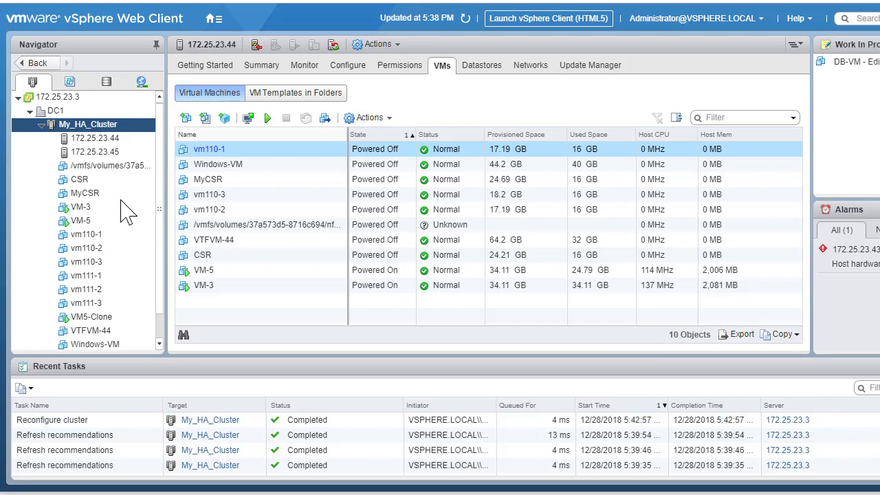
click(303, 67)
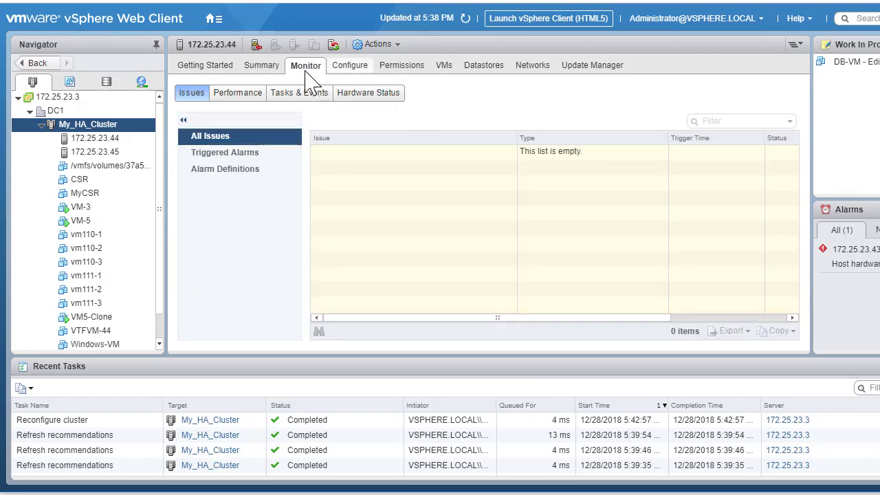
click(101, 131)
click(536, 93)
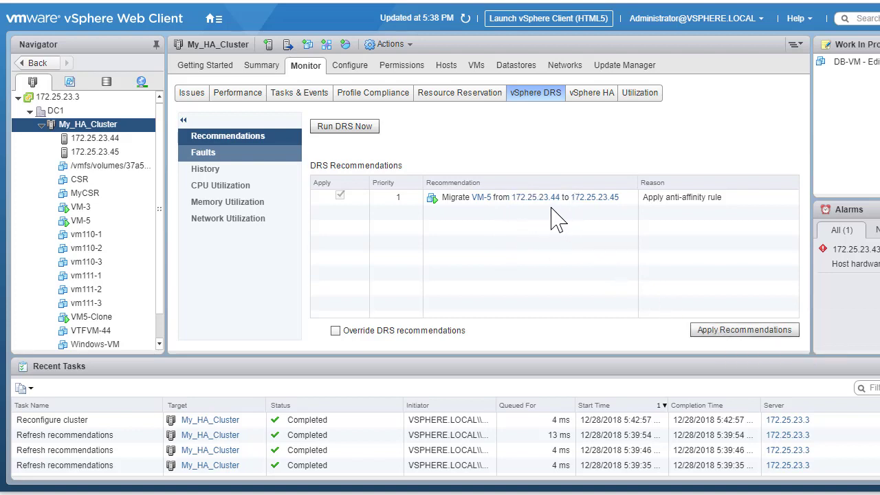
click(725, 328)
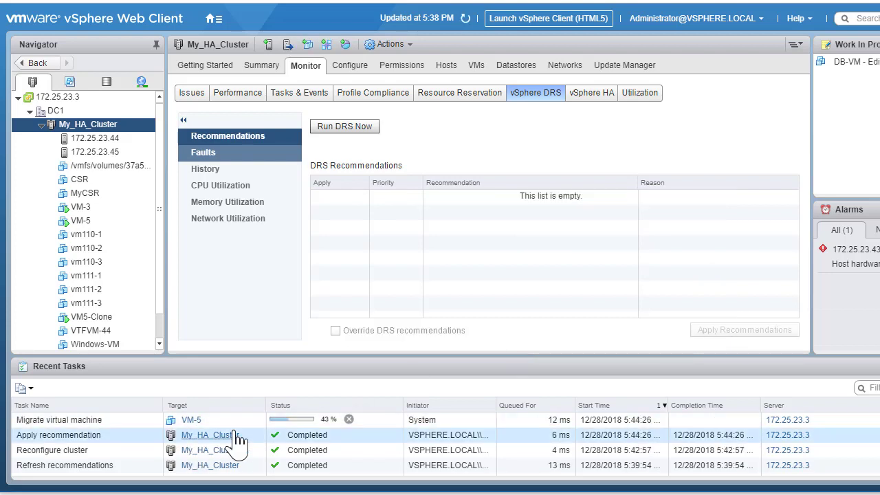
Step: Check VM-5's summary and inspect the virtual machines on hosts 172.25.23.44 and 172.25.23.45
click(77, 222)
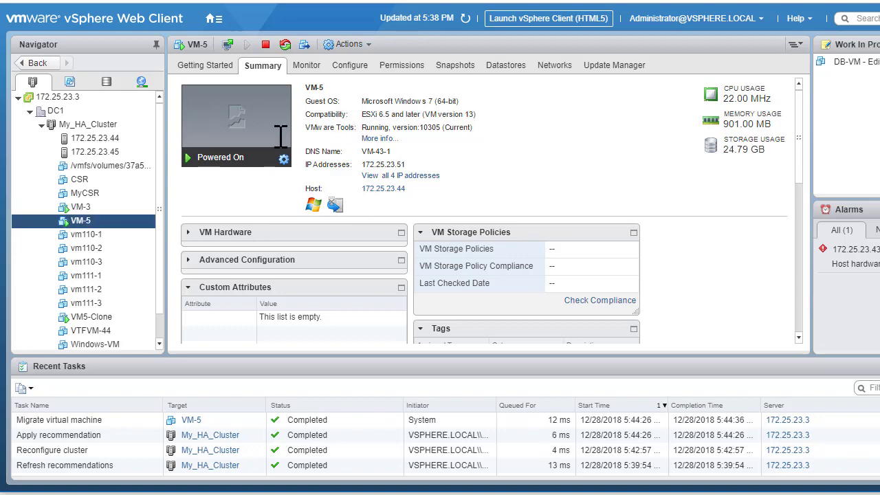
click(375, 190)
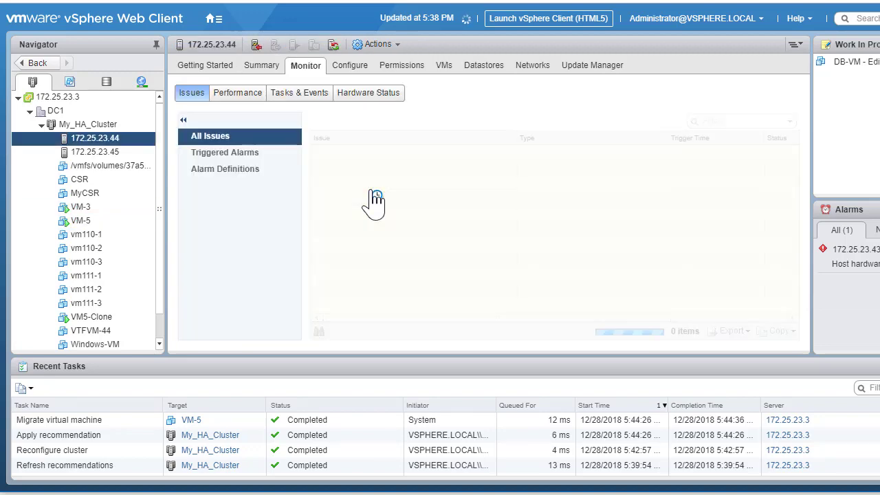
click(443, 68)
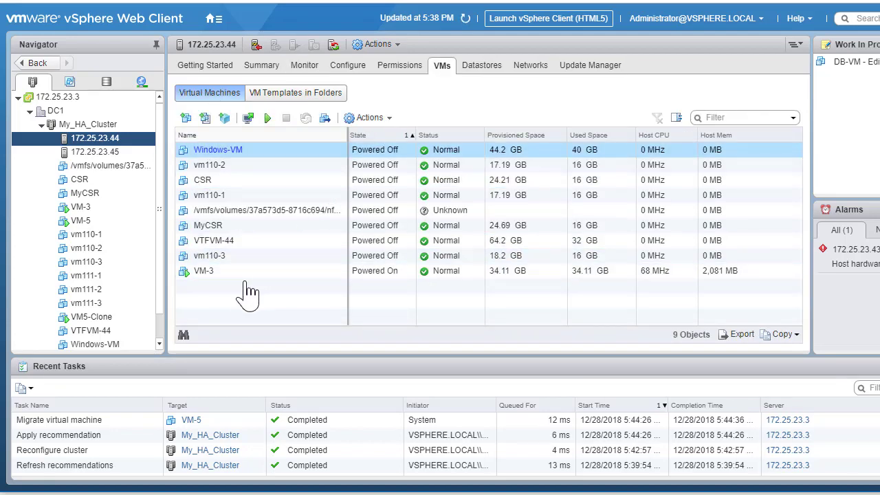
click(109, 152)
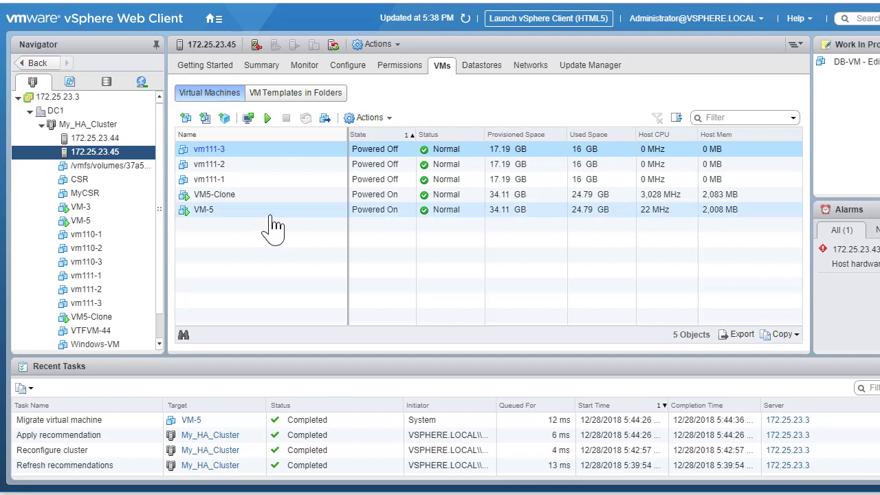